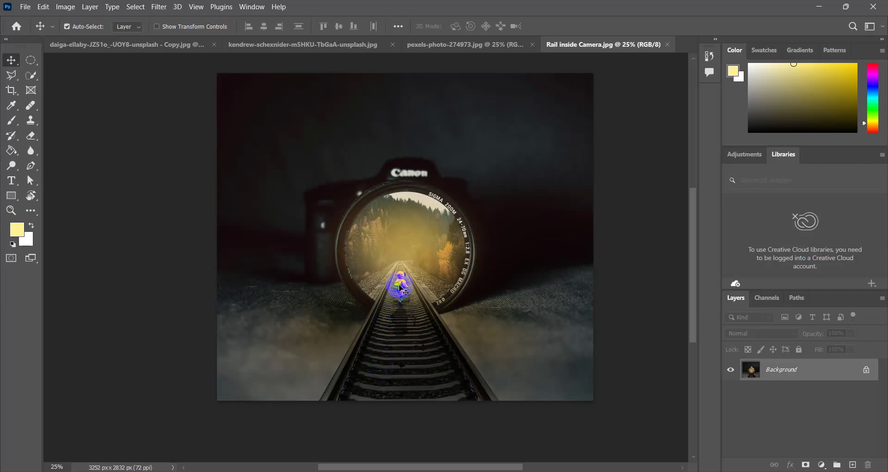
# Step: Switch to pexels-photo-274973.jpg, duplicate its Background layer and hide the original
pyautogui.click(462, 48)
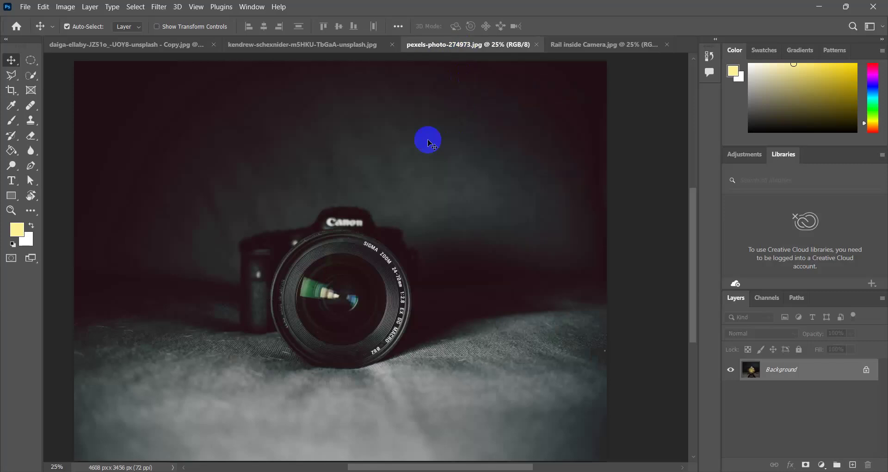
pyautogui.scroll(-1, 412, 176)
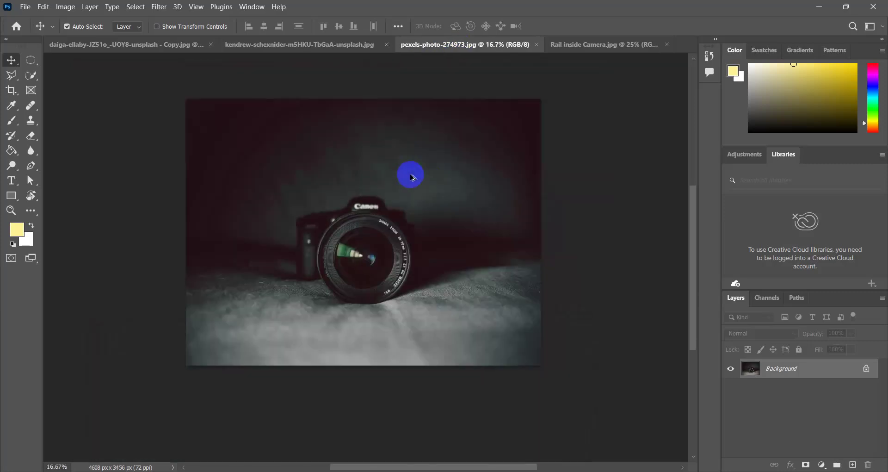
pyautogui.scroll(-1, 411, 177)
pyautogui.scroll(5, 410, 191)
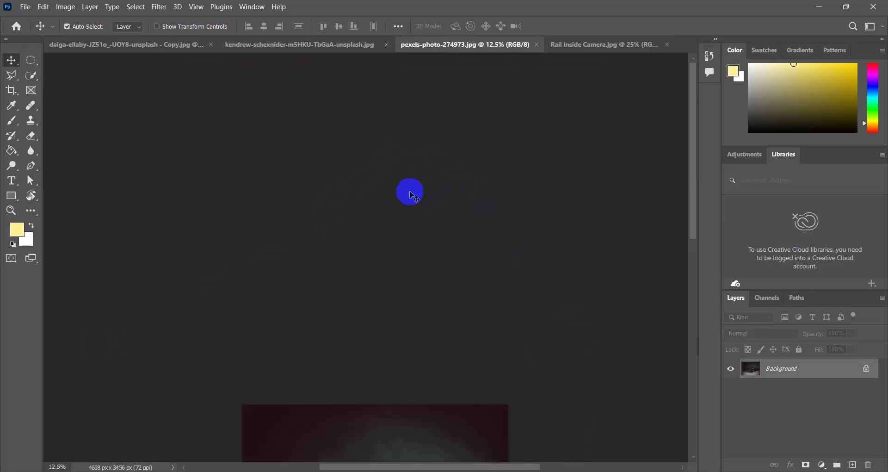
pyautogui.moveTo(431, 323); pyautogui.dragTo(446, 230)
pyautogui.scroll(1, 448, 235)
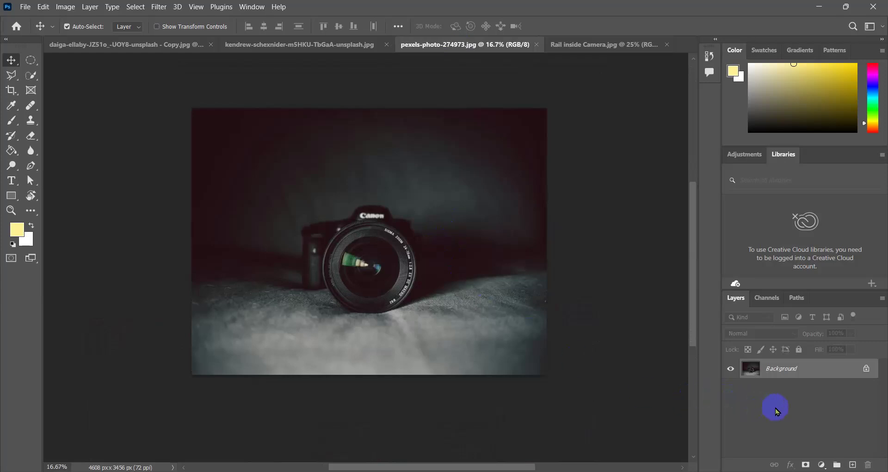
pyautogui.hotkey('ctrl', 'j')
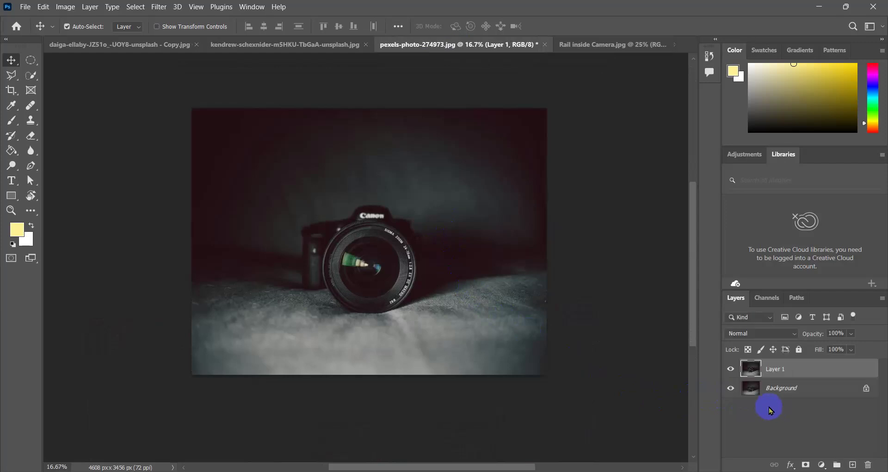
pyautogui.click(732, 389)
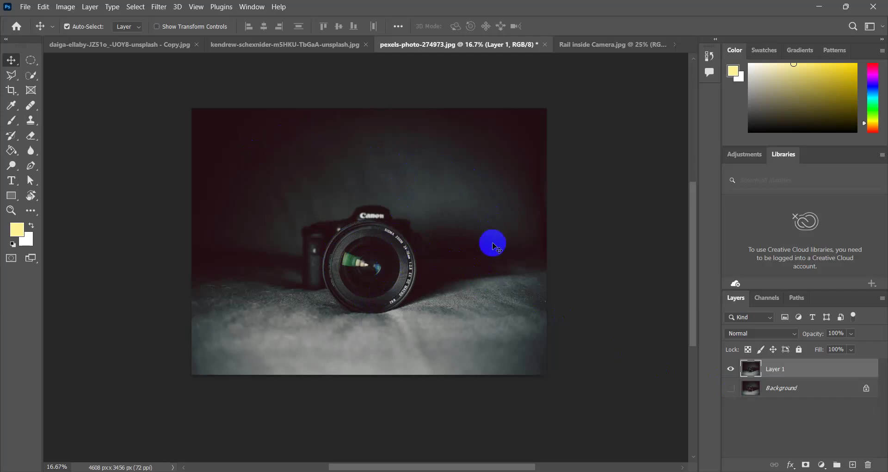
# Step: Crop the photo more tightly around the camera, to about 3516 × 2652 px, keeping the camera near the centre
pyautogui.click(11, 91)
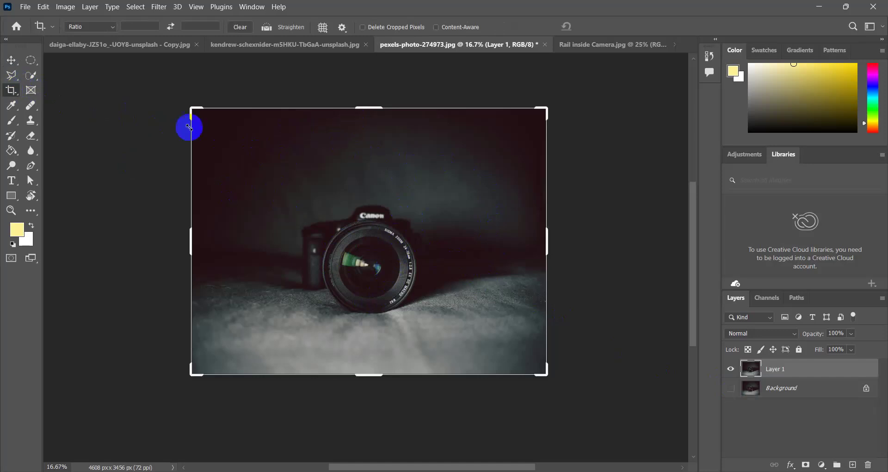
pyautogui.moveTo(190, 111); pyautogui.dragTo(215, 129)
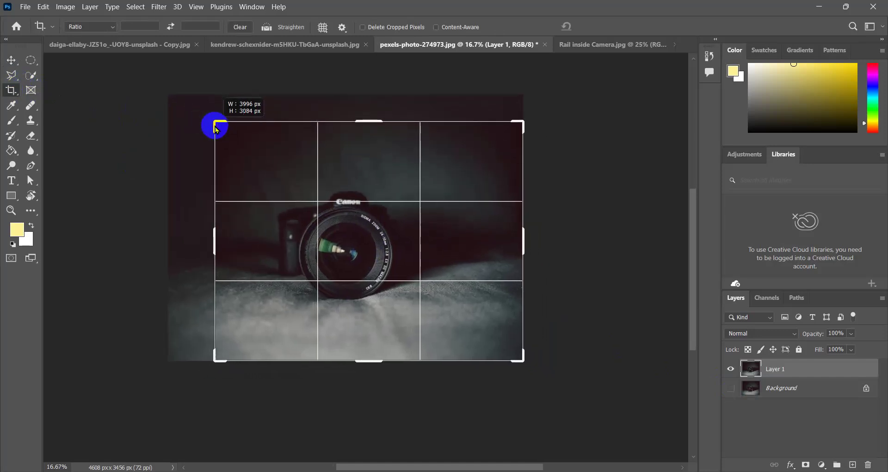
pyautogui.moveTo(524, 240); pyautogui.dragTo(499, 243)
pyautogui.moveTo(367, 123); pyautogui.dragTo(365, 135)
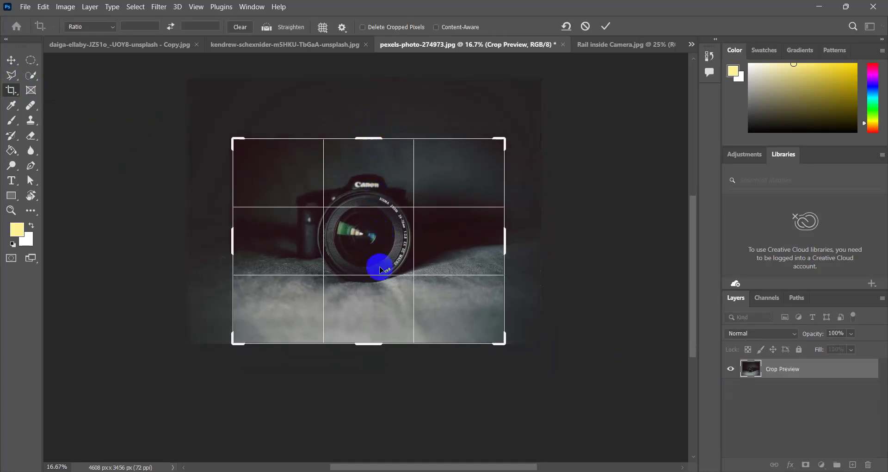
pyautogui.moveTo(374, 243); pyautogui.dragTo(376, 246)
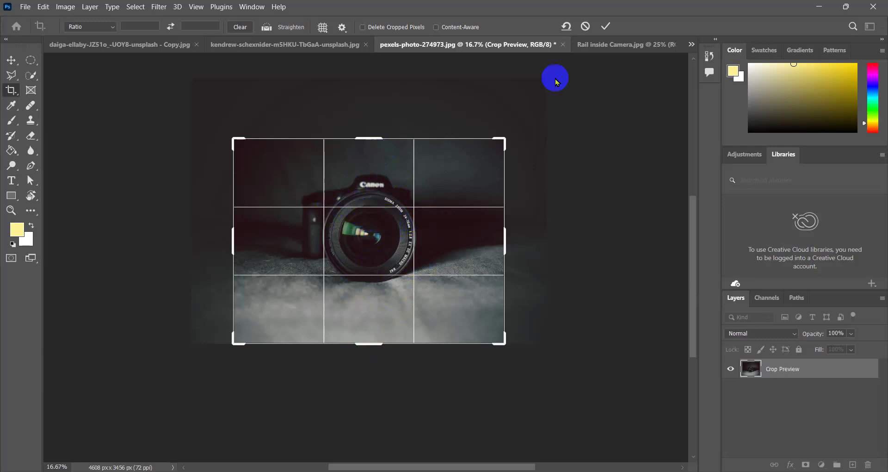
pyautogui.click(606, 26)
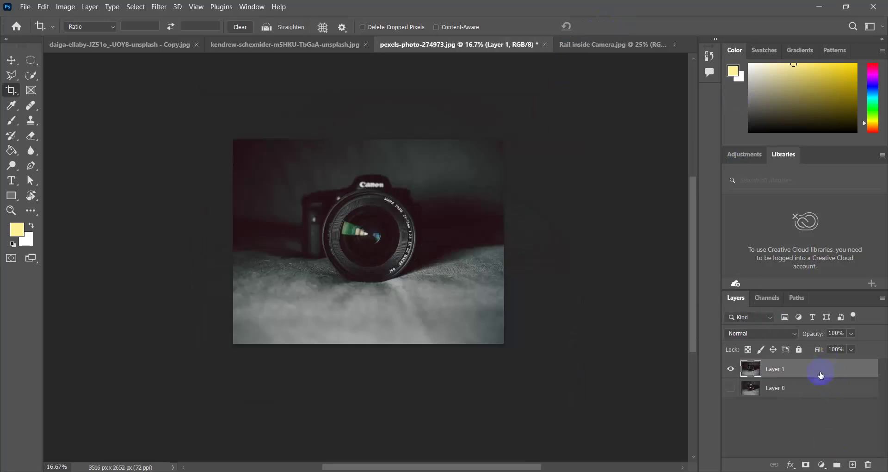
# Step: Duplicate Layer 1 and add a Curves adjustment above it, lowering the white point and shadows and raising the upper midtones
pyautogui.hotkey('ctrl', 'j')
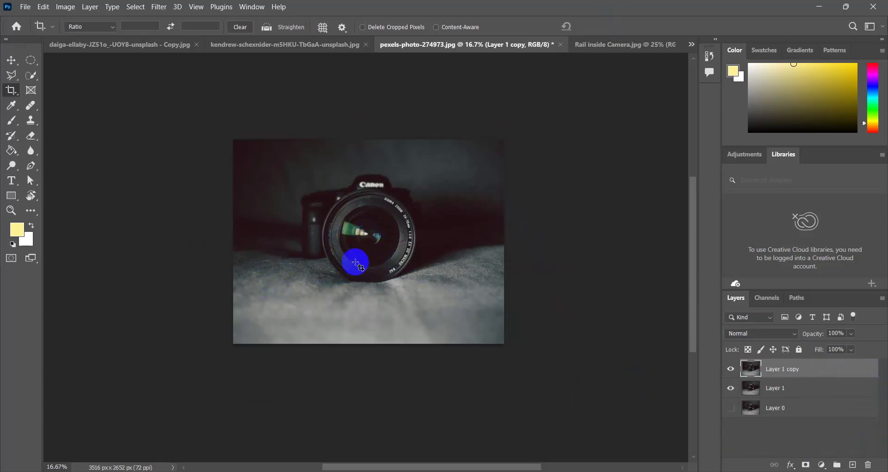
pyautogui.click(822, 465)
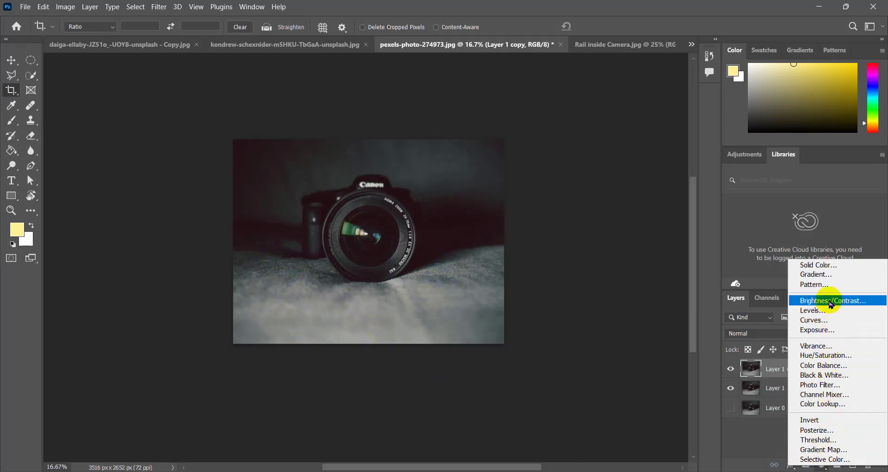
pyautogui.click(826, 319)
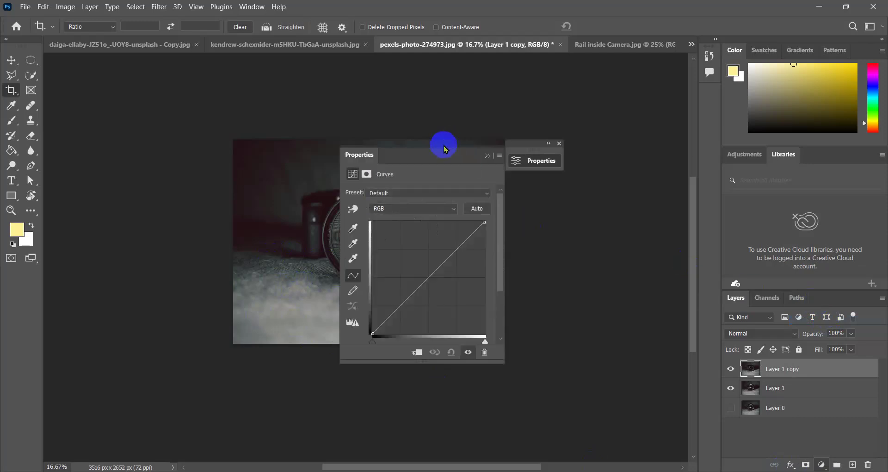
pyautogui.moveTo(451, 156); pyautogui.dragTo(620, 135)
pyautogui.moveTo(661, 203); pyautogui.dragTo(663, 217)
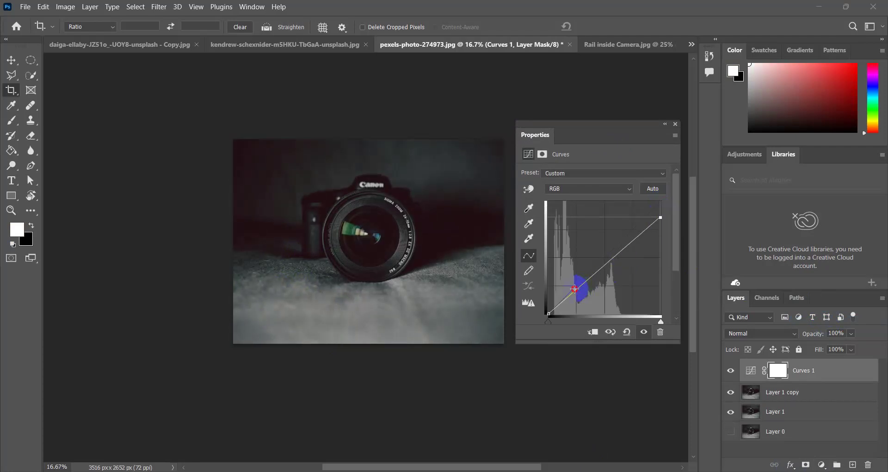
pyautogui.moveTo(576, 289); pyautogui.dragTo(586, 292)
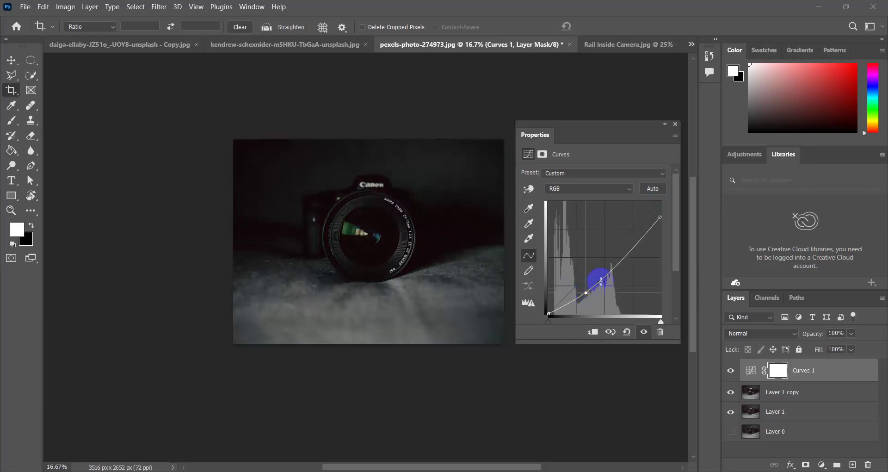
pyautogui.moveTo(624, 260); pyautogui.dragTo(620, 250)
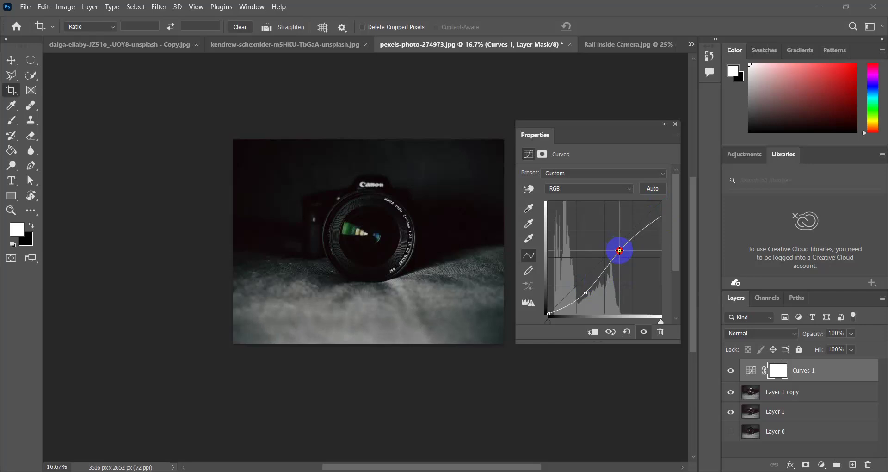
pyautogui.click(587, 292)
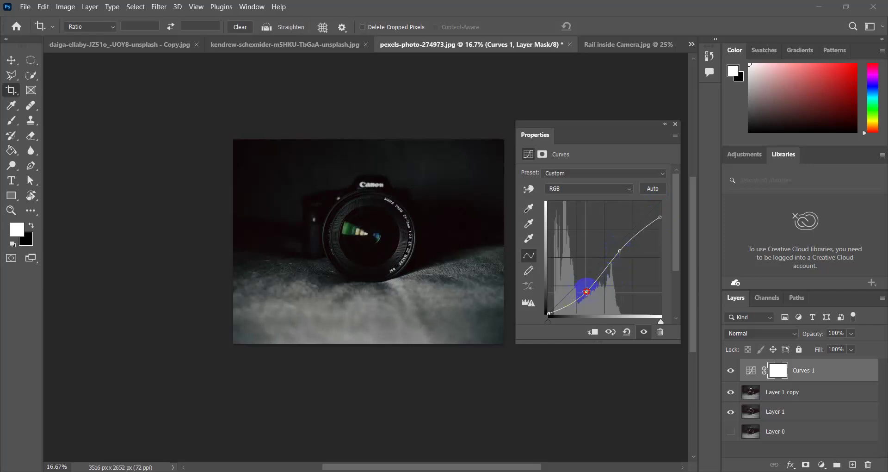
pyautogui.click(665, 124)
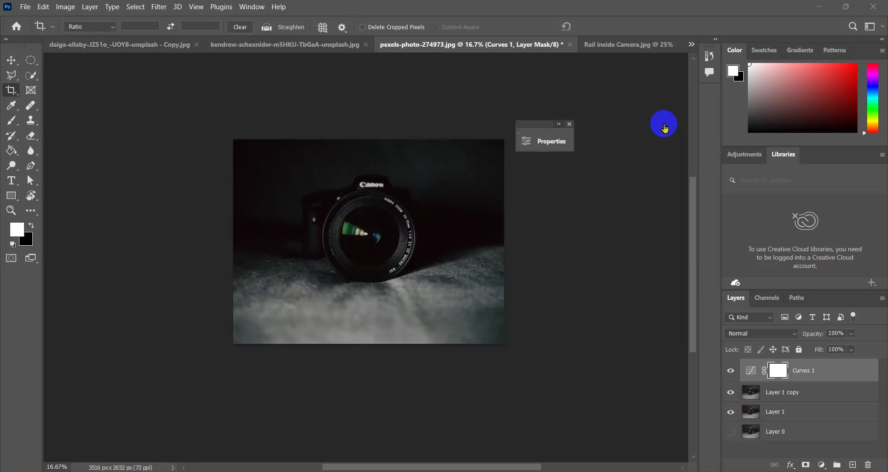
# Step: Add a Brightness/Contrast adjustment layer above the Curves layer with brightness set to -77
pyautogui.click(823, 466)
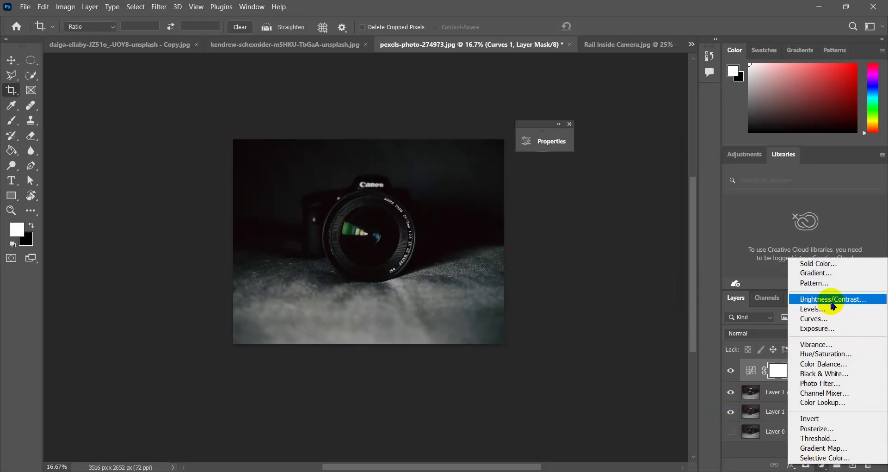
pyautogui.click(832, 299)
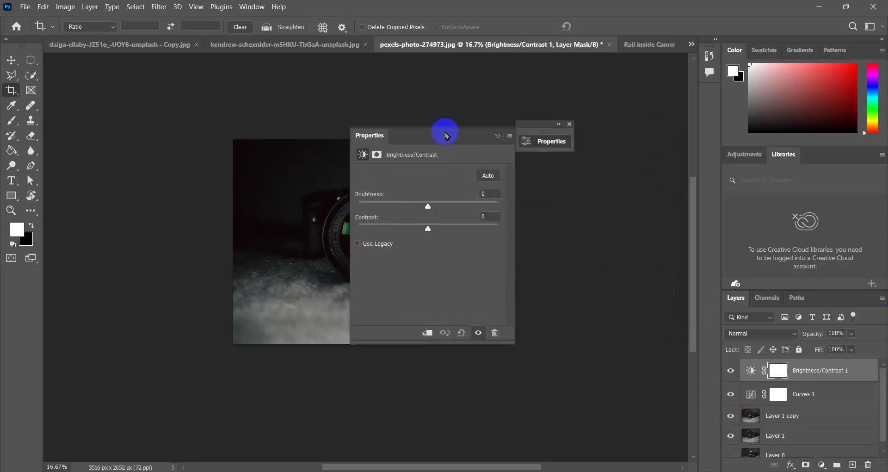
pyautogui.moveTo(442, 133); pyautogui.dragTo(615, 142)
pyautogui.moveTo(599, 217); pyautogui.dragTo(567, 215)
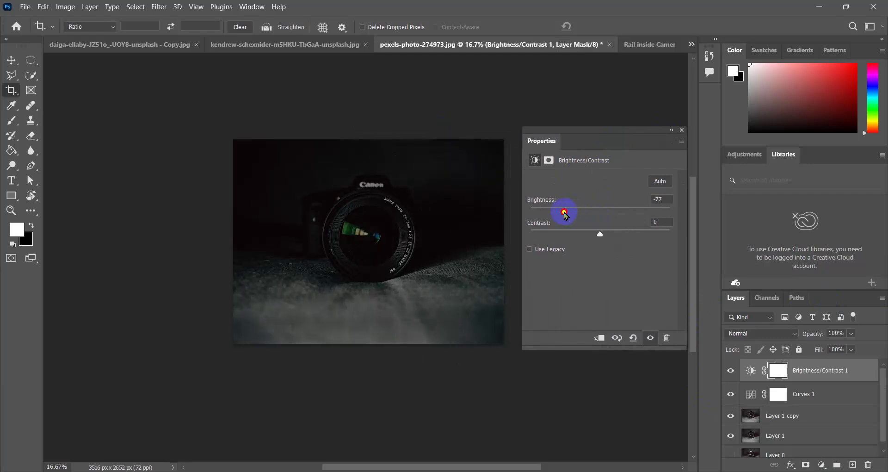
pyautogui.doubleClick(564, 214)
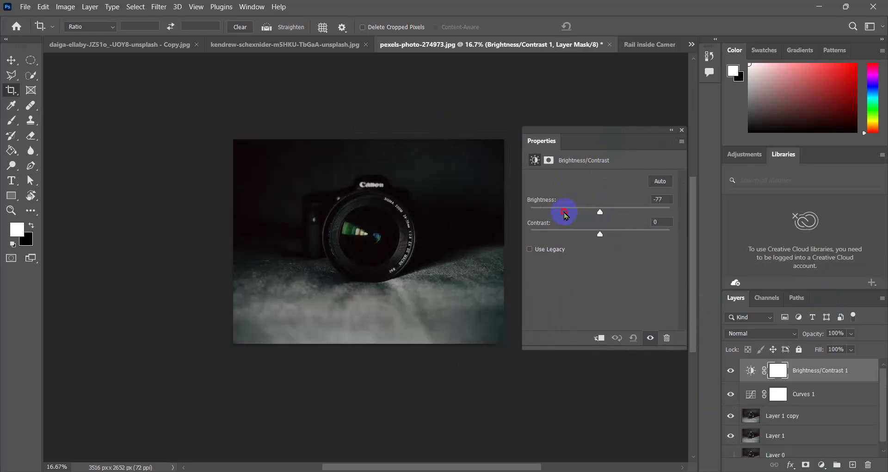
pyautogui.click(564, 213)
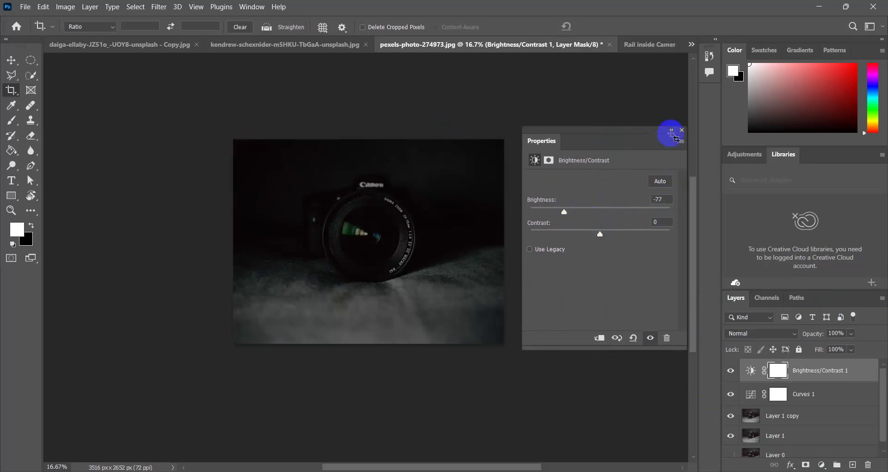
pyautogui.click(672, 131)
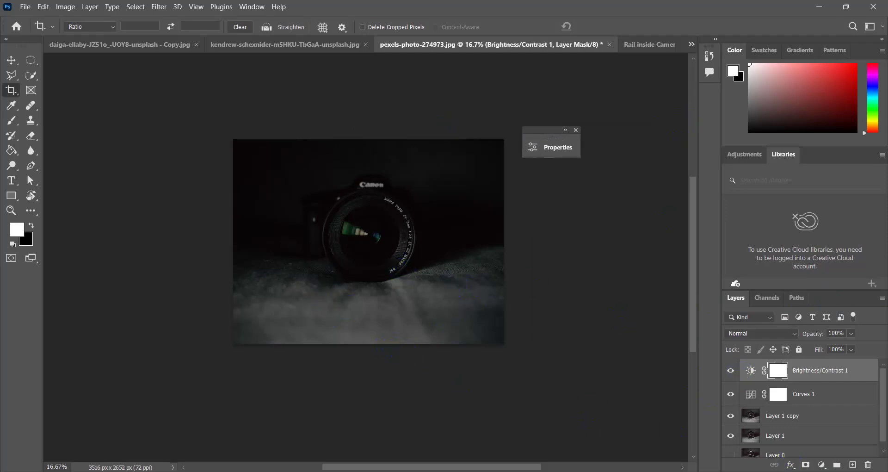
pyautogui.click(805, 465)
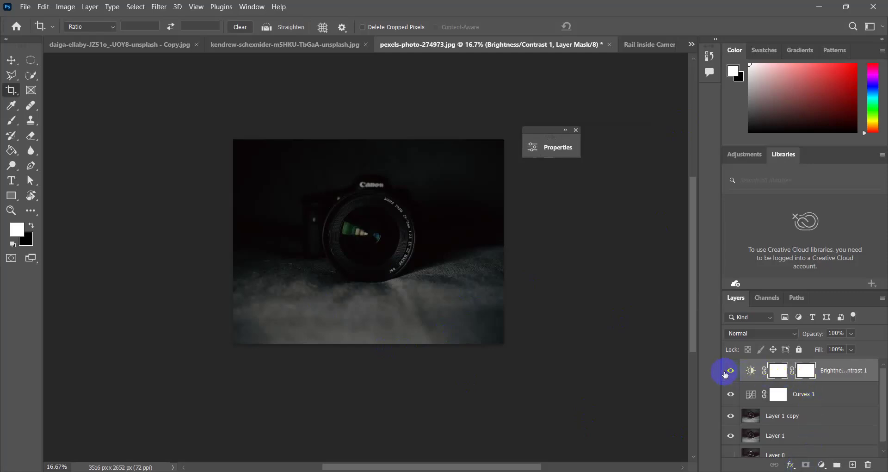
pyautogui.moveTo(805, 370); pyautogui.dragTo(868, 464)
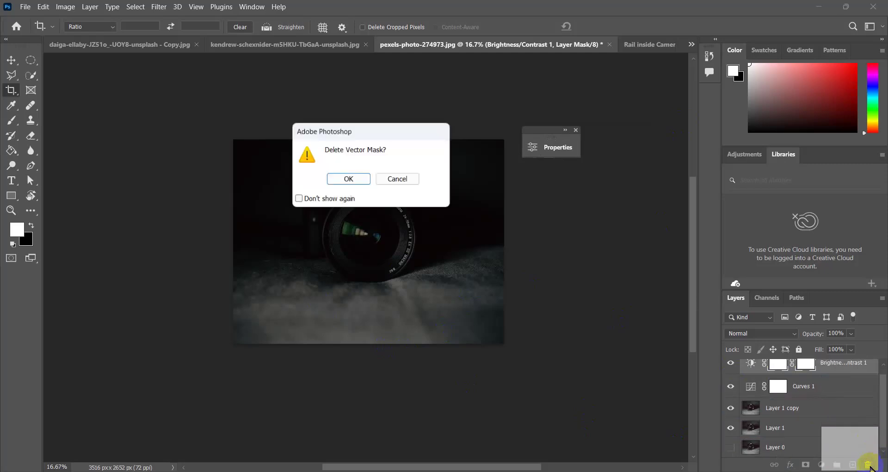
pyautogui.click(359, 180)
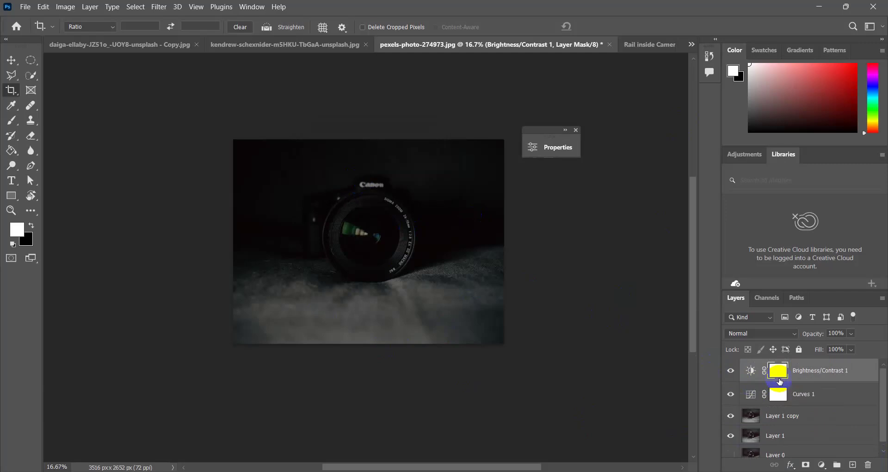
# Step: Invert the Brightness/Contrast mask and paint white over the fabric around the camera, using the Brush at 19% and 27% opacity
pyautogui.hotkey('ctrl', 'i')
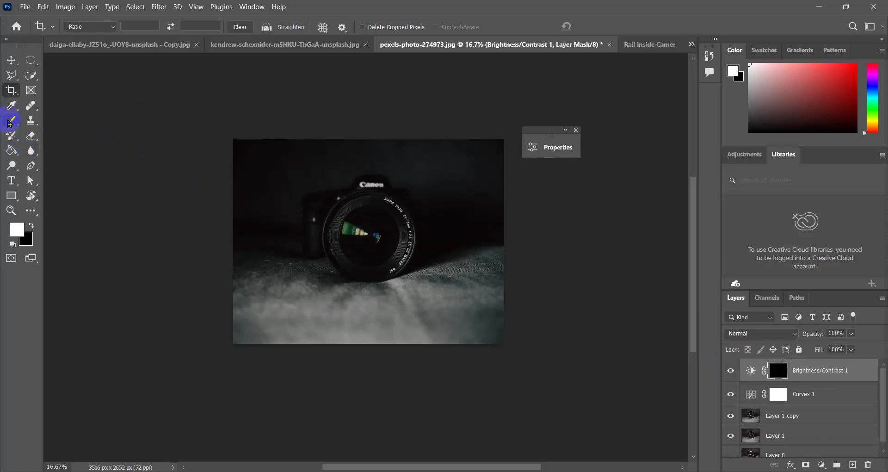
pyautogui.click(9, 123)
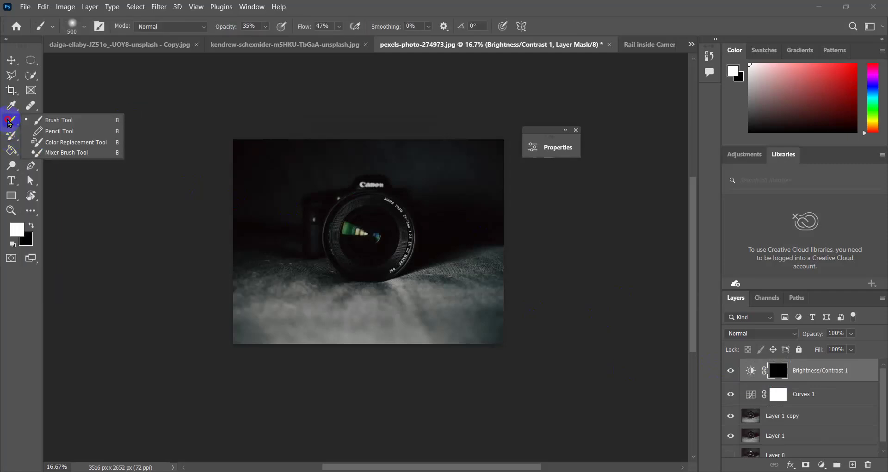
pyautogui.click(66, 120)
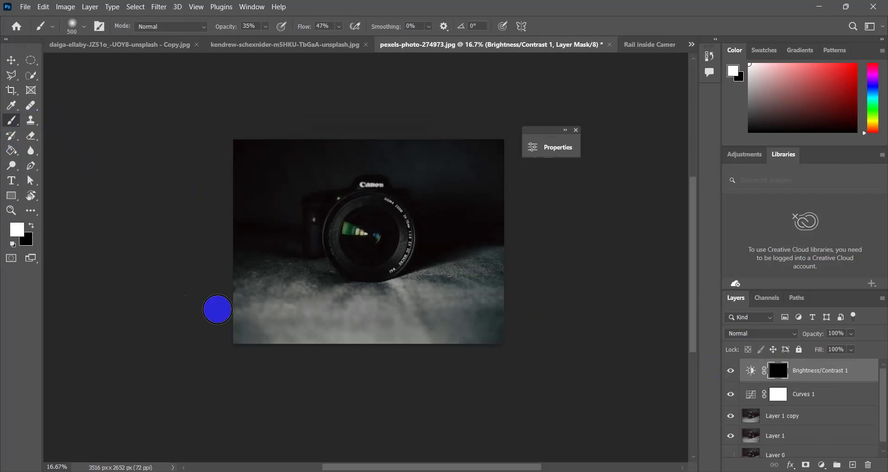
pyautogui.click(266, 26)
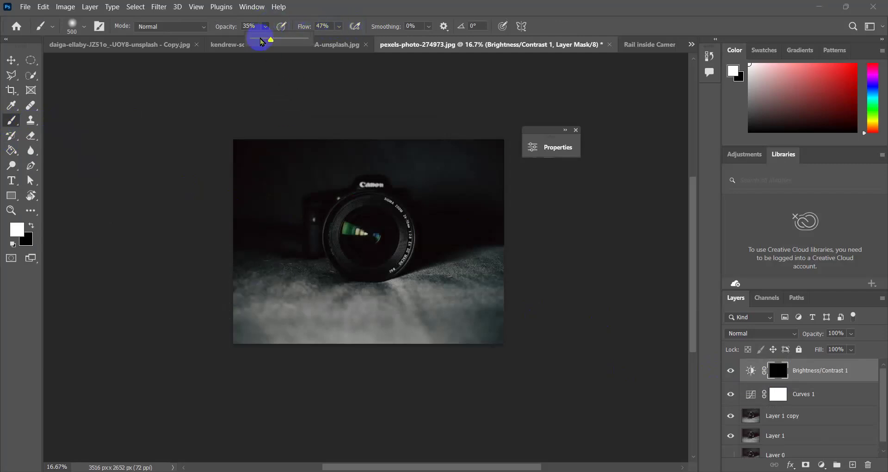
pyautogui.moveTo(265, 43); pyautogui.dragTo(261, 44)
pyautogui.moveTo(287, 264)
pyautogui.mouseDown()
pyautogui.moveTo(267, 290)
pyautogui.moveTo(265, 281)
pyautogui.moveTo(322, 303)
pyautogui.moveTo(282, 335)
pyautogui.moveTo(516, 303)
pyautogui.moveTo(400, 323)
pyautogui.moveTo(429, 285)
pyautogui.moveTo(377, 293)
pyautogui.moveTo(284, 287)
pyautogui.moveTo(321, 322)
pyautogui.moveTo(268, 314)
pyautogui.moveTo(417, 298)
pyautogui.moveTo(382, 308)
pyautogui.moveTo(307, 305)
pyautogui.moveTo(228, 288)
pyautogui.moveTo(338, 346)
pyautogui.moveTo(331, 333)
pyautogui.moveTo(407, 327)
pyautogui.moveTo(467, 306)
pyautogui.moveTo(399, 309)
pyautogui.mouseUp()
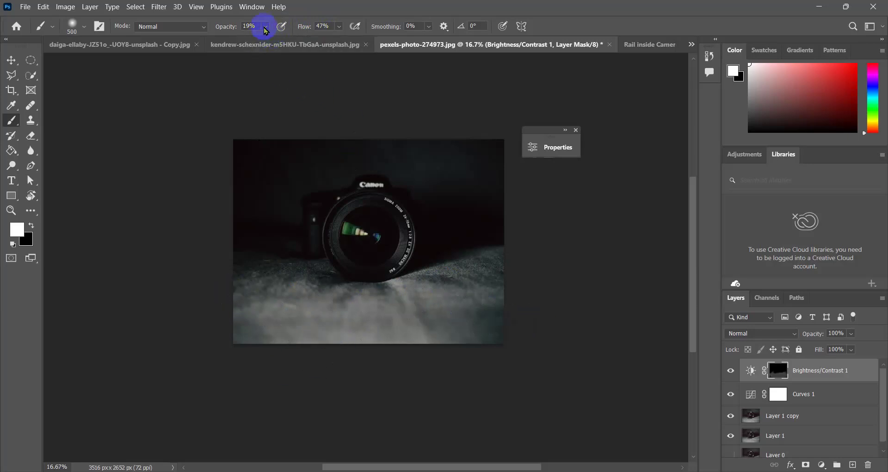
pyautogui.click(265, 27)
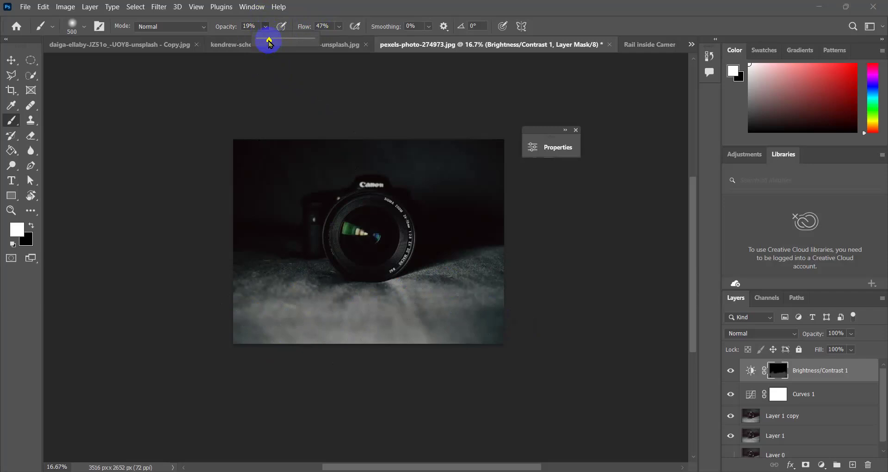
pyautogui.moveTo(270, 292)
pyautogui.mouseDown()
pyautogui.moveTo(259, 307)
pyautogui.moveTo(339, 317)
pyautogui.moveTo(437, 297)
pyautogui.moveTo(508, 334)
pyautogui.moveTo(438, 304)
pyautogui.moveTo(299, 317)
pyautogui.mouseUp()
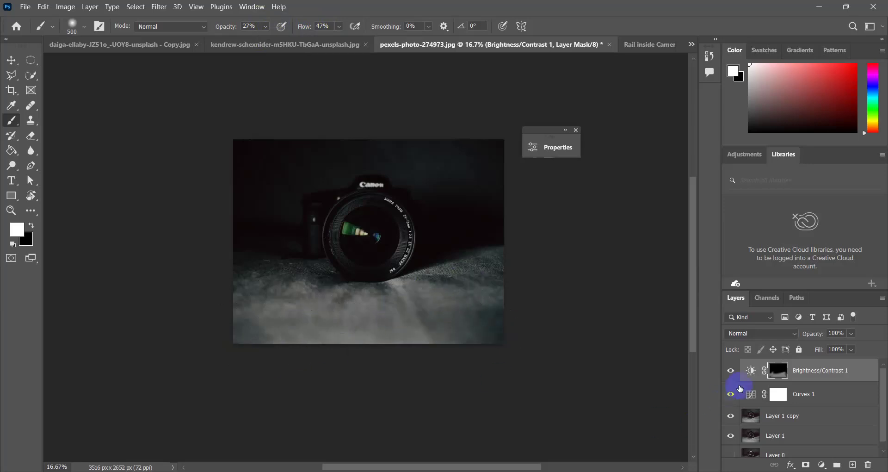
# Step: Compare the image with and without the Brightness/Contrast 1 adjustment layer
pyautogui.click(730, 372)
pyautogui.click(728, 374)
pyautogui.click(728, 375)
pyautogui.click(729, 374)
pyautogui.click(729, 375)
pyautogui.click(729, 374)
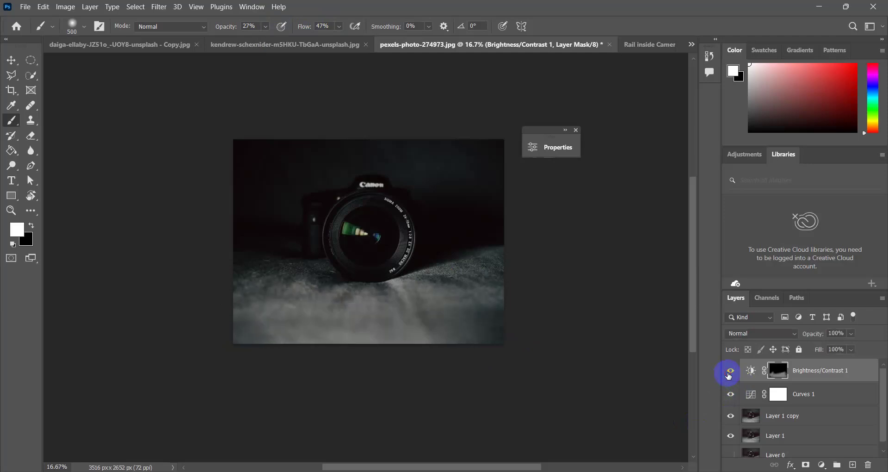
pyautogui.click(729, 374)
pyautogui.click(730, 374)
pyautogui.click(730, 374)
# Step: Paint more white on the Brightness/Contrast mask over the fabric in front of the camera, raising the brush opacity to 31%
pyautogui.moveTo(411, 307)
pyautogui.mouseDown()
pyautogui.moveTo(406, 301)
pyautogui.moveTo(491, 311)
pyautogui.moveTo(473, 327)
pyautogui.moveTo(311, 338)
pyautogui.moveTo(296, 323)
pyautogui.moveTo(321, 299)
pyautogui.moveTo(453, 299)
pyautogui.moveTo(422, 290)
pyautogui.moveTo(487, 296)
pyautogui.moveTo(388, 307)
pyautogui.moveTo(290, 276)
pyautogui.moveTo(364, 313)
pyautogui.moveTo(424, 264)
pyautogui.moveTo(478, 290)
pyautogui.moveTo(402, 320)
pyautogui.moveTo(297, 319)
pyautogui.moveTo(472, 323)
pyautogui.moveTo(354, 288)
pyautogui.moveTo(270, 319)
pyautogui.moveTo(462, 317)
pyautogui.mouseUp()
pyautogui.click(265, 28)
pyautogui.moveTo(272, 40); pyautogui.dragTo(273, 41)
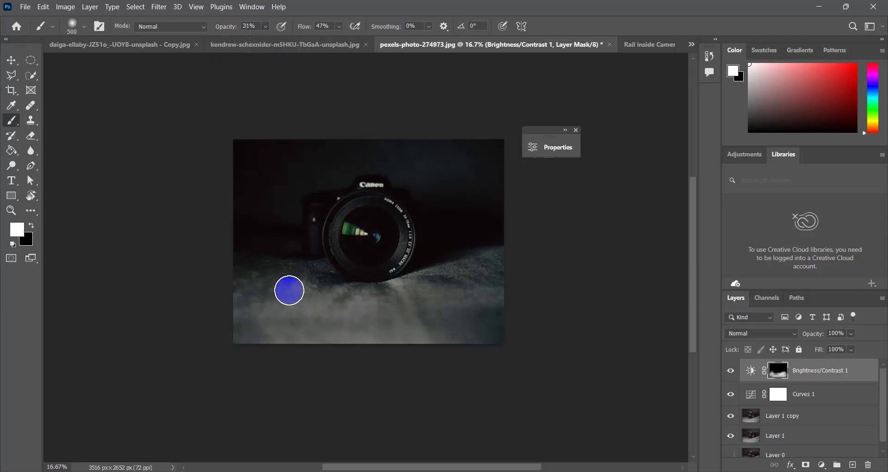
pyautogui.moveTo(429, 306)
pyautogui.mouseDown()
pyautogui.moveTo(340, 297)
pyautogui.moveTo(438, 326)
pyautogui.moveTo(453, 281)
pyautogui.moveTo(450, 290)
pyautogui.moveTo(462, 296)
pyautogui.moveTo(461, 271)
pyautogui.moveTo(323, 327)
pyautogui.moveTo(408, 311)
pyautogui.mouseUp()
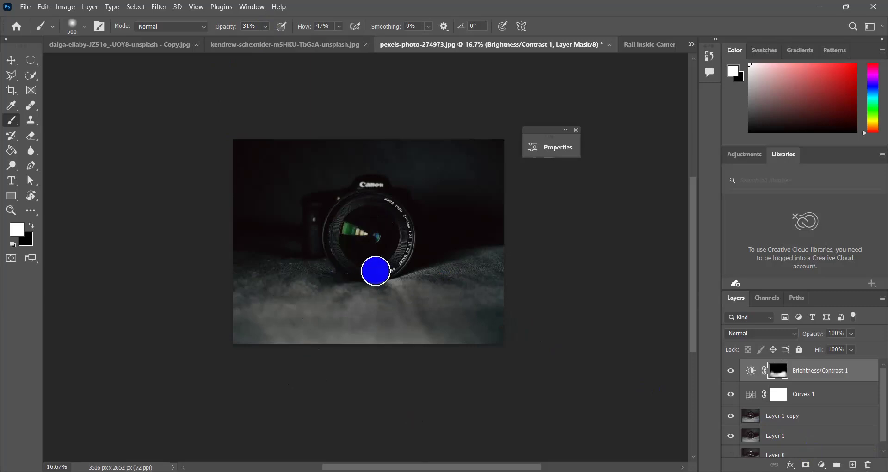
# Step: Draw a circular Elliptical Marquee selection from the lens centre, covering the glass up to the inside of the lettered ring
pyautogui.click(28, 62)
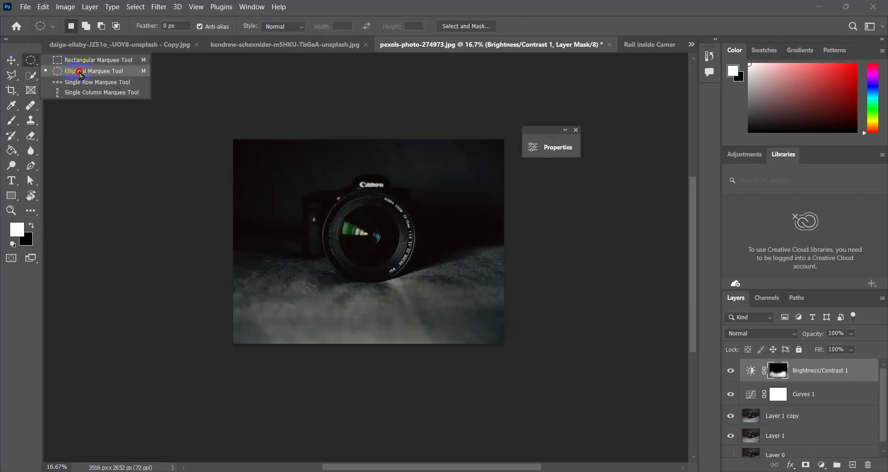
pyautogui.click(81, 73)
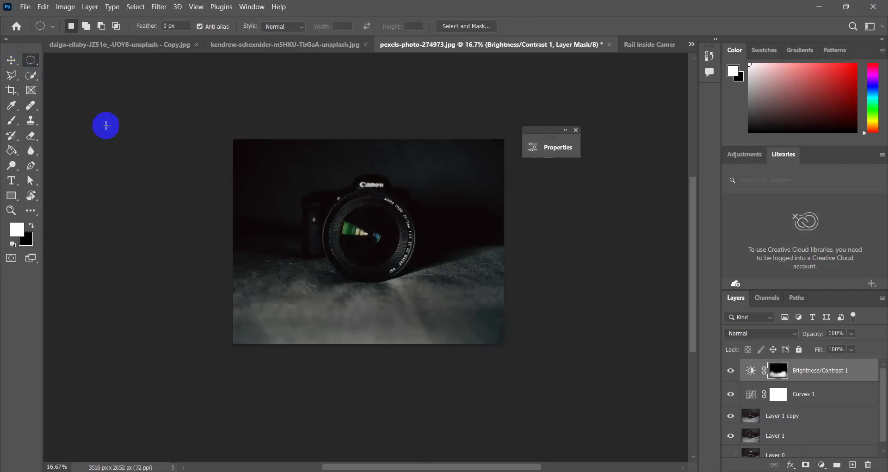
pyautogui.scroll(1, 388, 239)
pyautogui.scroll(1, 371, 242)
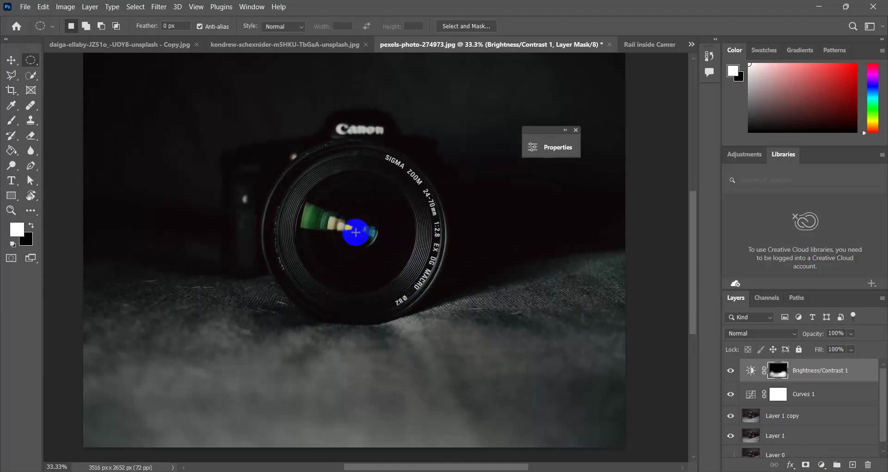
pyautogui.moveTo(355, 234); pyautogui.dragTo(432, 362)
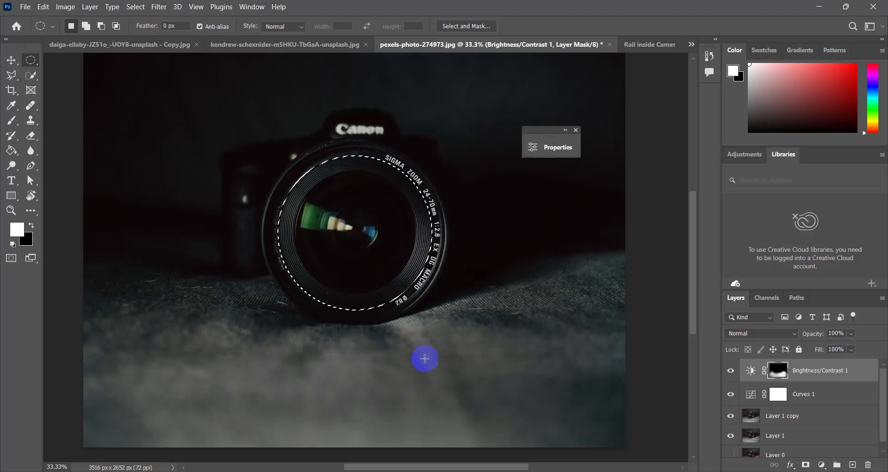
# Step: Add a new layer, fill the circular lens selection with pale yellow using the Paint Bucket, and deselect
pyautogui.click(853, 464)
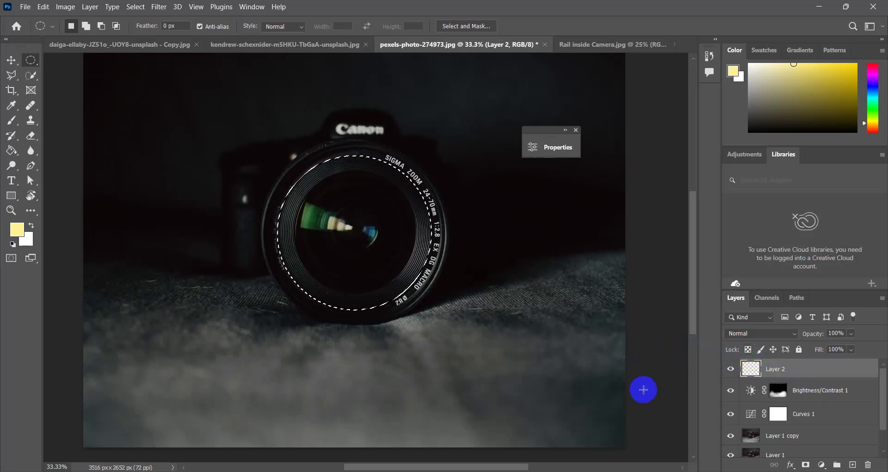
pyautogui.click(12, 147)
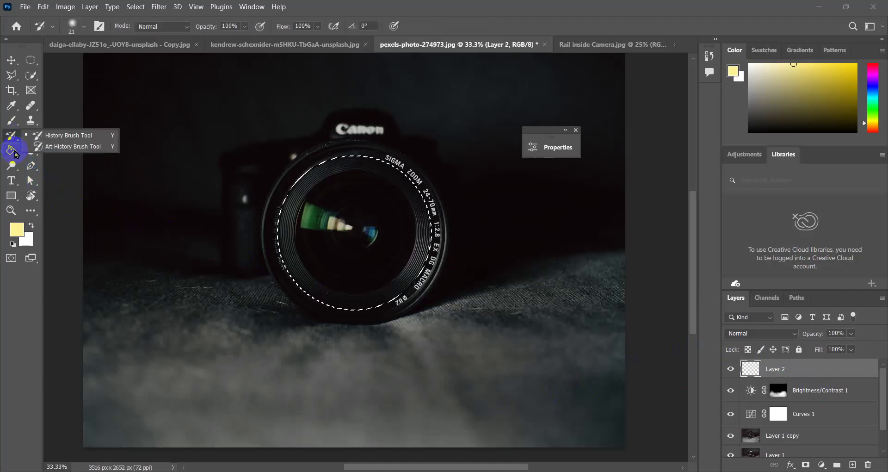
pyautogui.moveTo(14, 150); pyautogui.dragTo(80, 164)
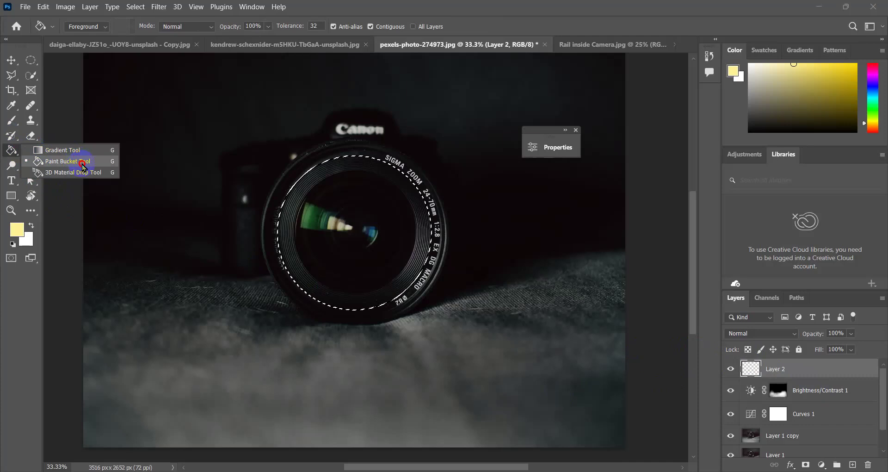
pyautogui.moveTo(83, 164); pyautogui.dragTo(79, 163)
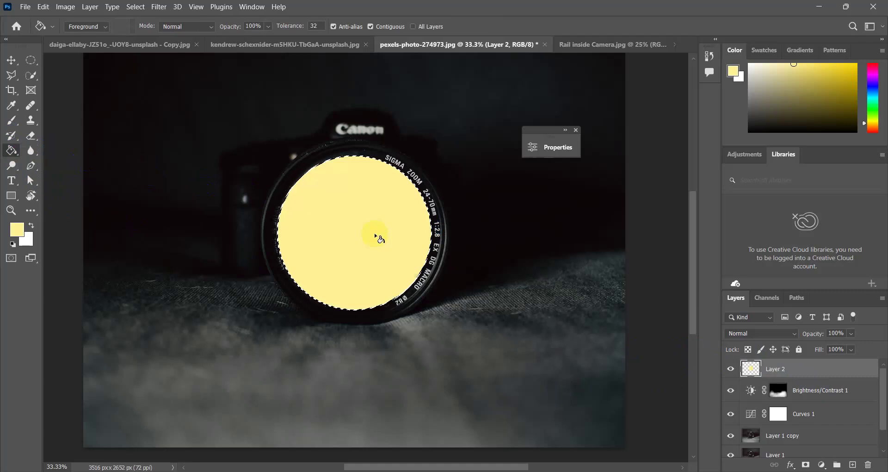
pyautogui.click(24, 232)
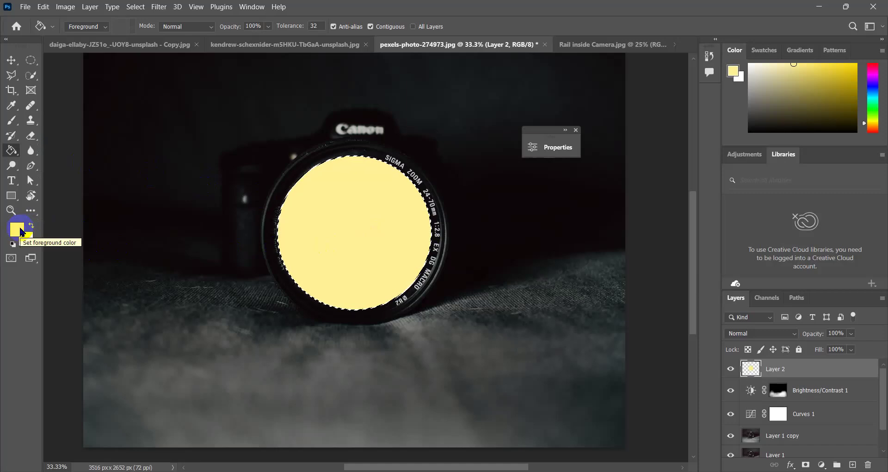
pyautogui.click(333, 240)
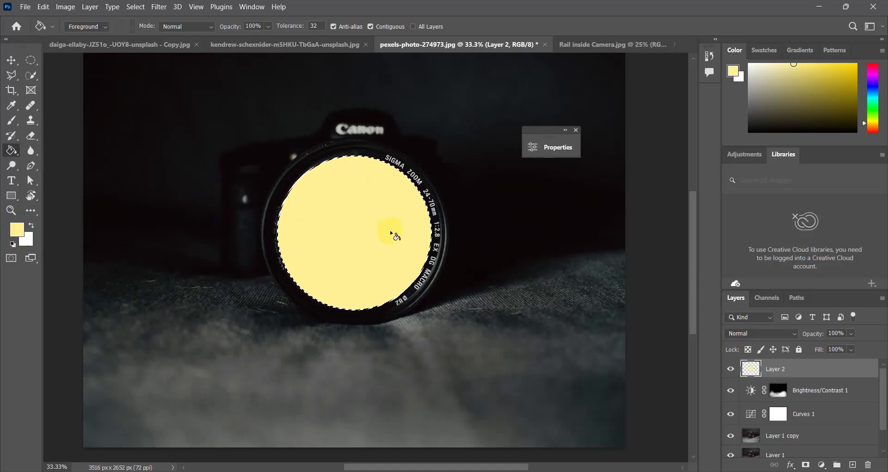
pyautogui.hotkey('ctrl', 'd')
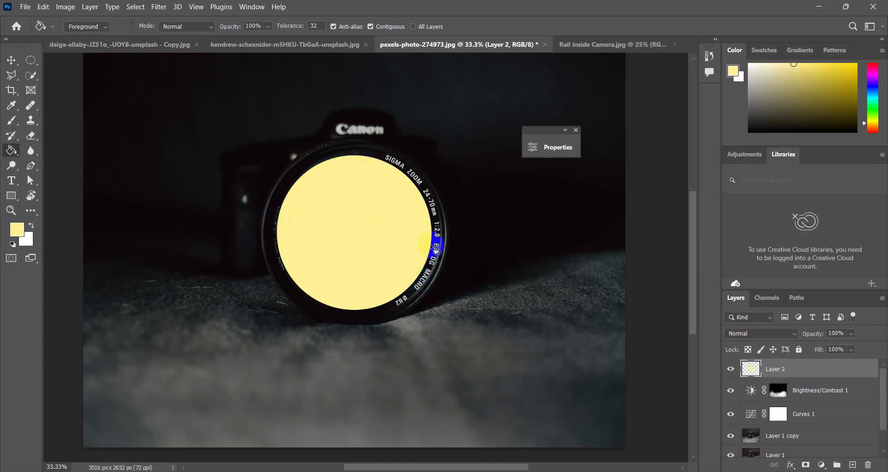
pyautogui.click(13, 196)
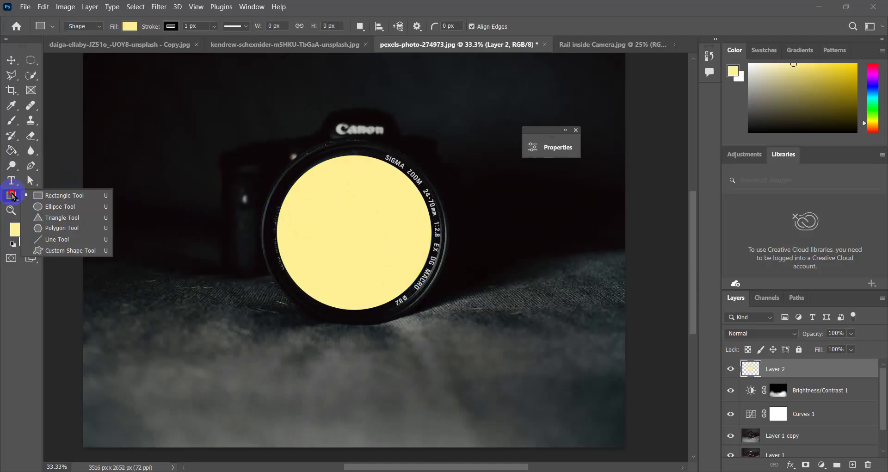
pyautogui.click(65, 208)
pyautogui.click(60, 207)
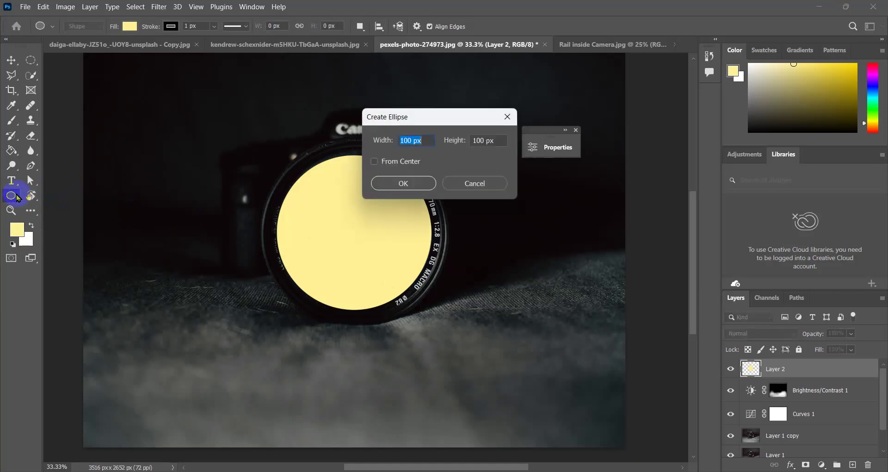
pyautogui.click(463, 184)
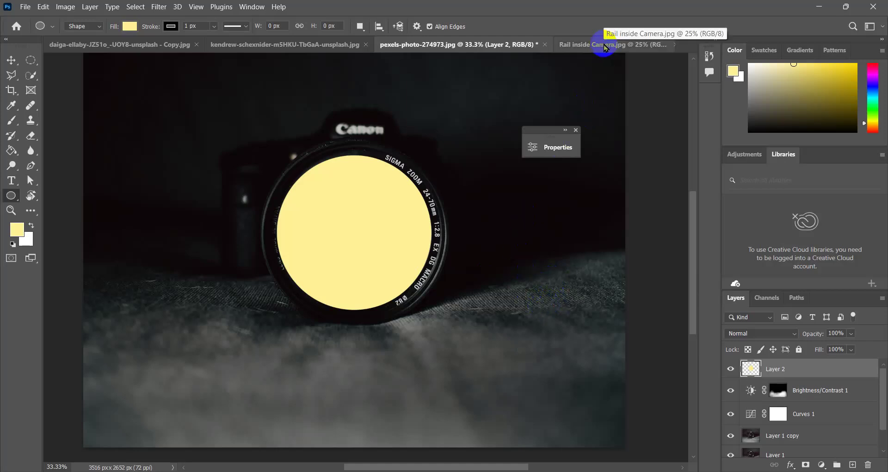
# Step: Copy the whole railway track photo and paste it into the pexels-photo-274973.jpg camera document as a layer above the yellow circle
pyautogui.click(311, 44)
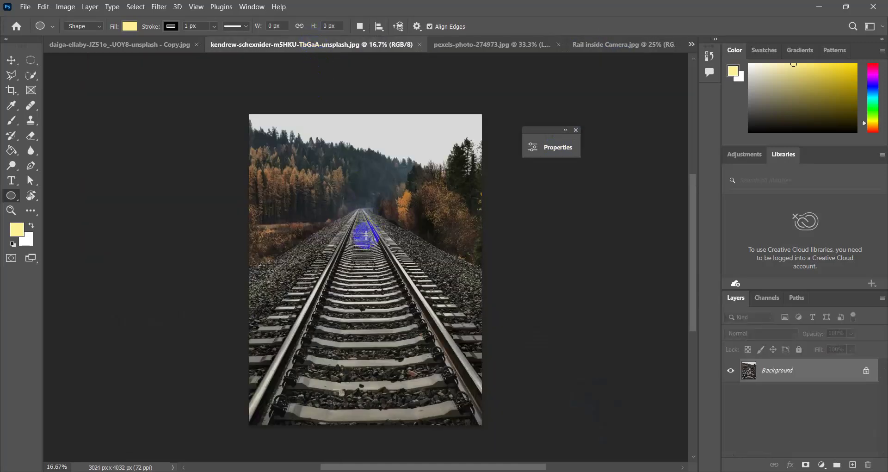
pyautogui.click(11, 61)
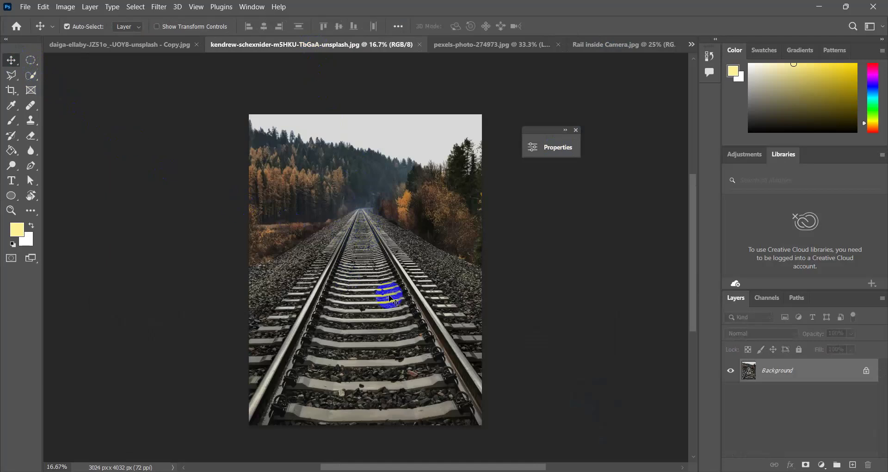
pyautogui.scroll(-2, 390, 300)
pyautogui.hotkey('ctrl', 'a')
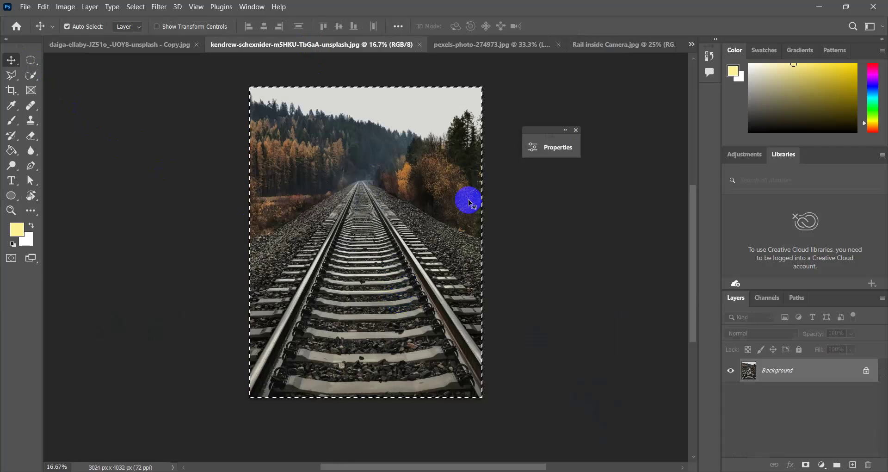
pyautogui.click(494, 50)
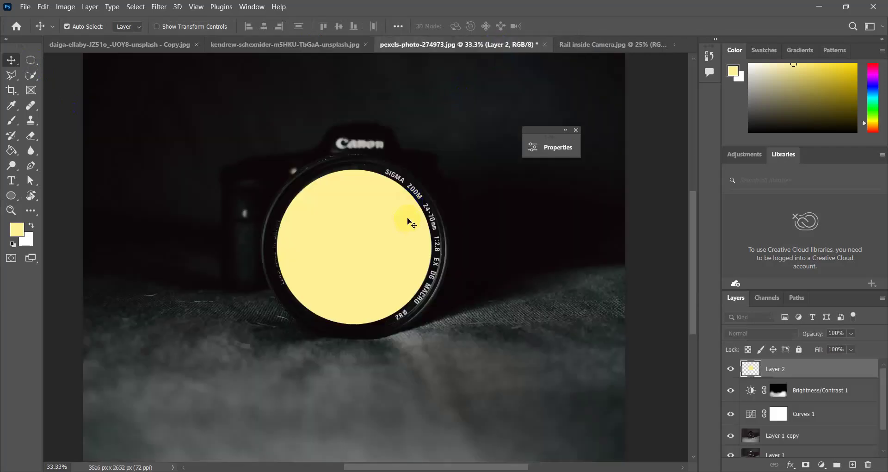
pyautogui.hotkey('ctrl', 'v')
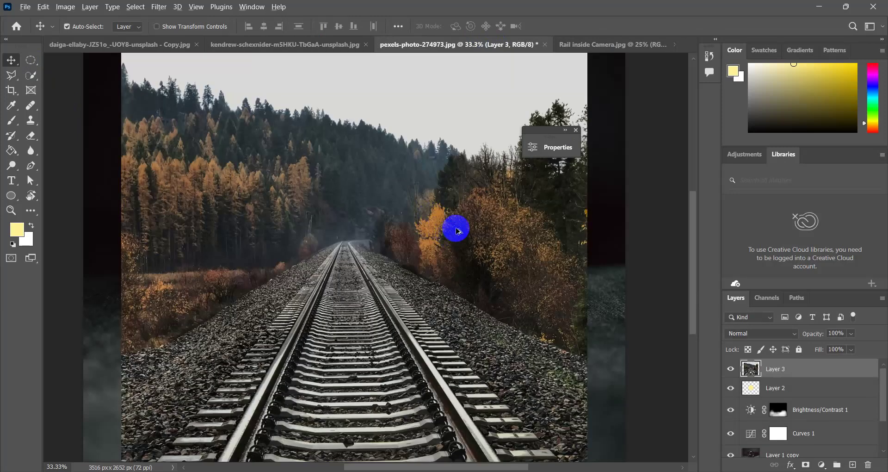
pyautogui.scroll(-1, 452, 236)
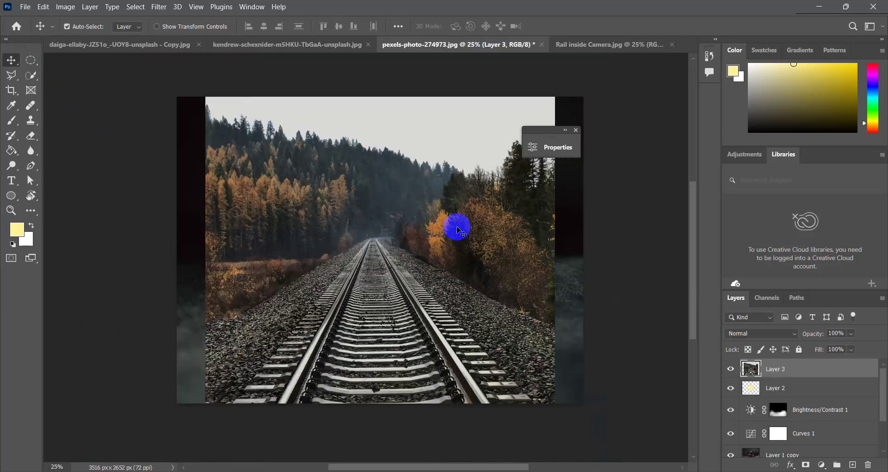
# Step: Lower the railway layer's opacity to 30%, then scale it to 90.08% and position the tracks over the yellow lens circle
pyautogui.click(850, 333)
pyautogui.moveTo(858, 347); pyautogui.dragTo(832, 350)
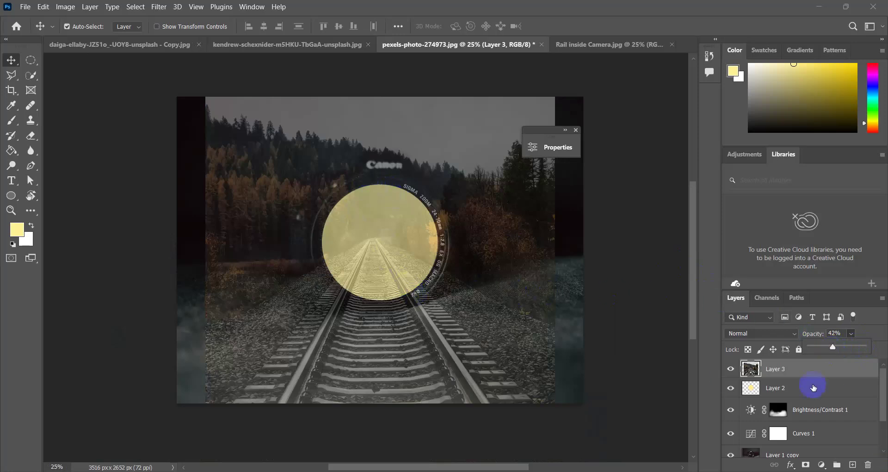
pyautogui.moveTo(831, 348); pyautogui.dragTo(827, 350)
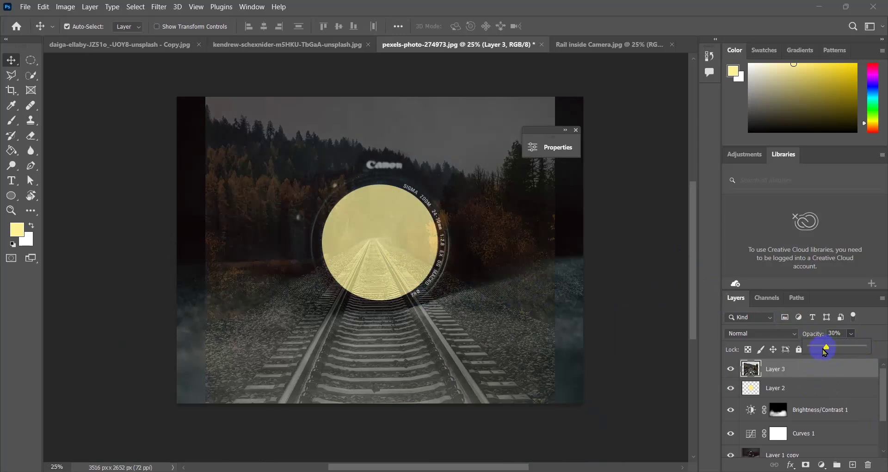
pyautogui.hotkey('ctrl', 't')
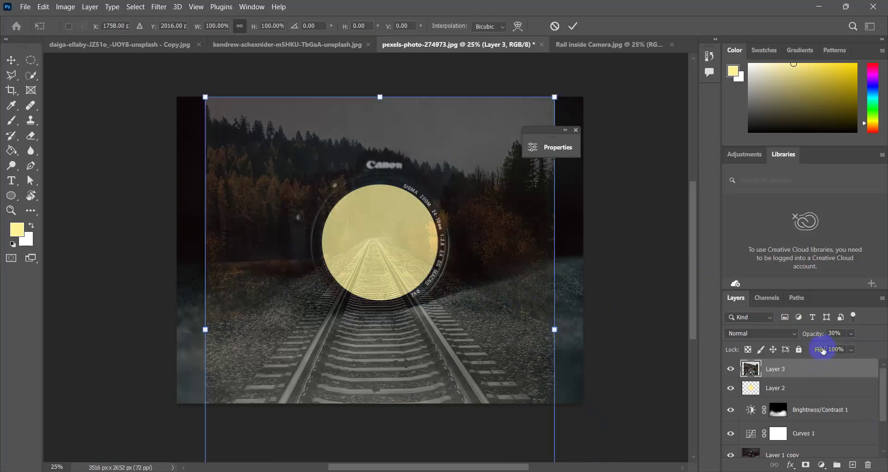
pyautogui.click(751, 387)
pyautogui.moveTo(379, 97); pyautogui.dragTo(374, 134)
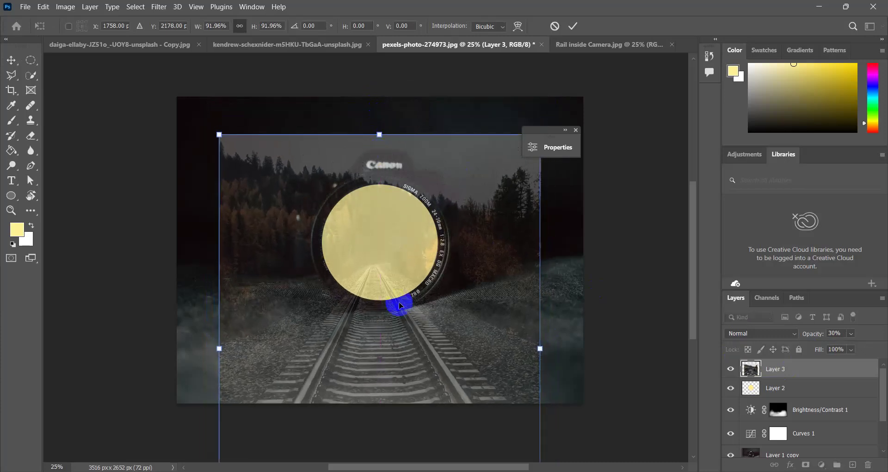
pyautogui.moveTo(392, 353); pyautogui.dragTo(402, 334)
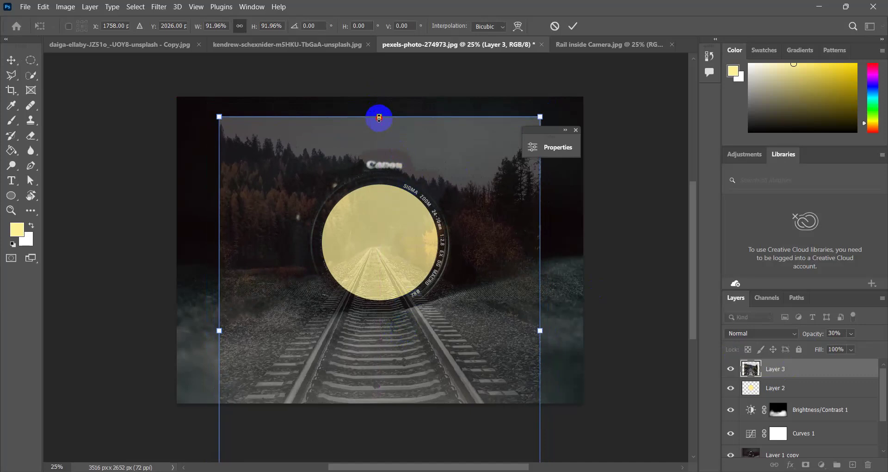
pyautogui.moveTo(379, 117); pyautogui.dragTo(379, 126)
pyautogui.moveTo(374, 341); pyautogui.dragTo(379, 323)
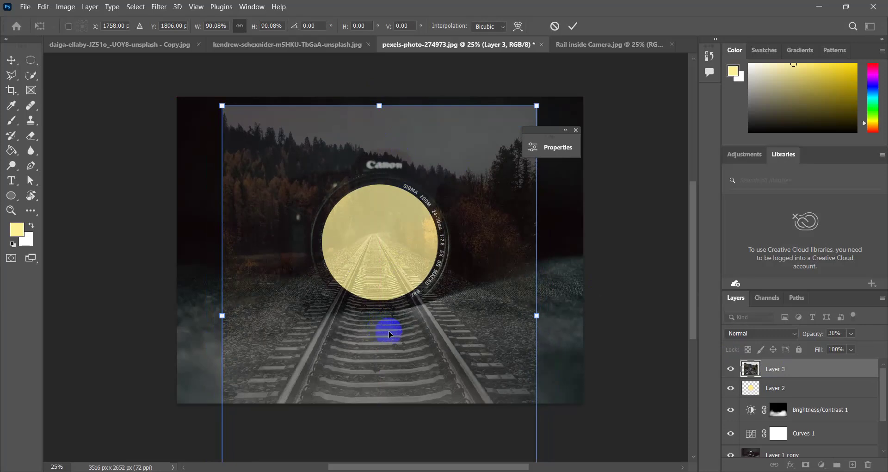
pyautogui.moveTo(399, 346); pyautogui.dragTo(391, 348)
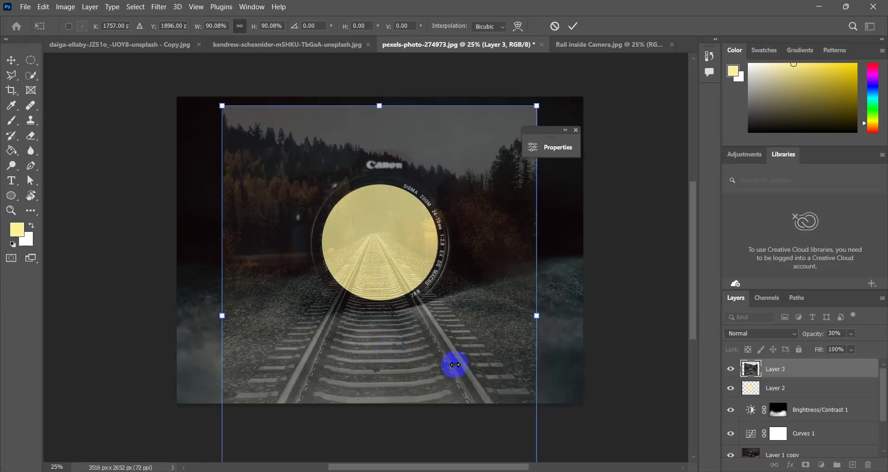
# Step: Apply the railway layer's transform with its opacity set to 100%, and clip the layer to the yellow circle on Layer 2
pyautogui.click(851, 334)
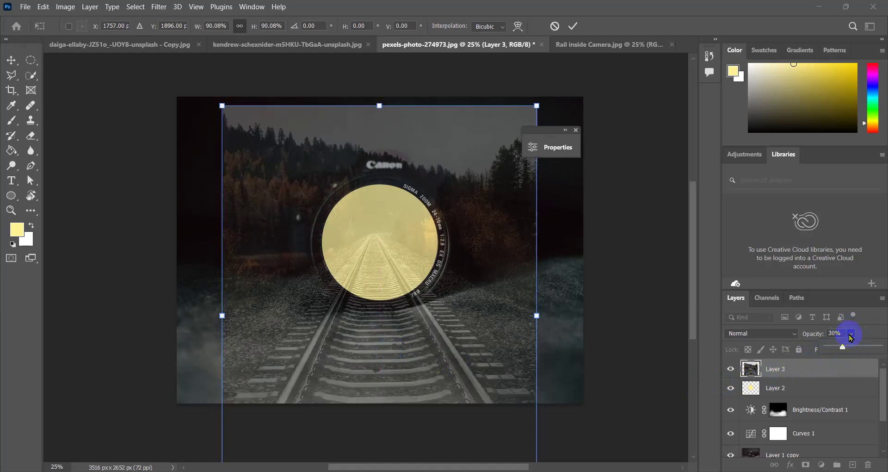
pyautogui.moveTo(843, 347); pyautogui.dragTo(880, 347)
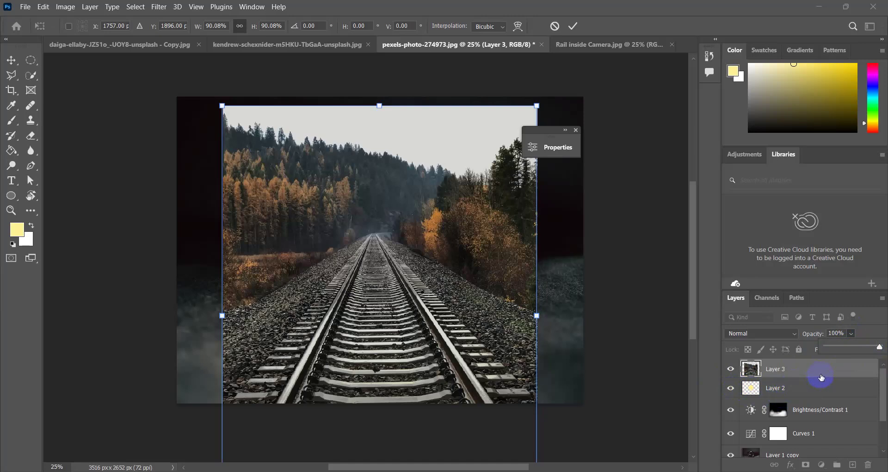
pyautogui.press('Return')
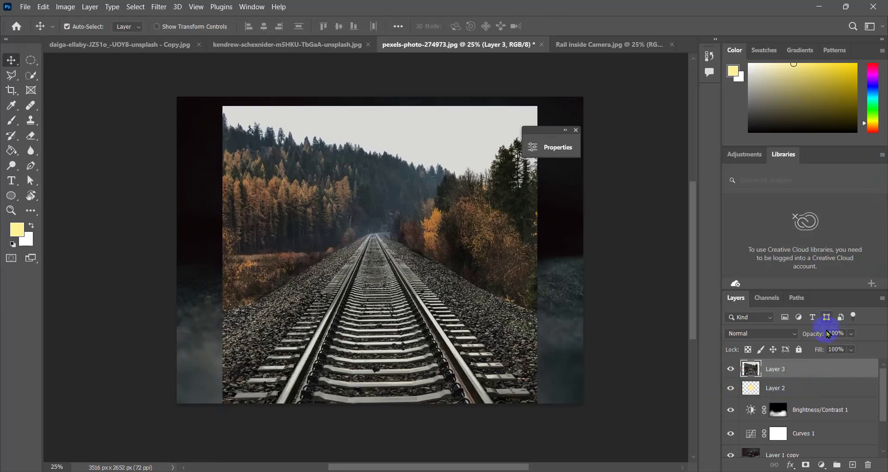
pyautogui.rightClick(817, 377)
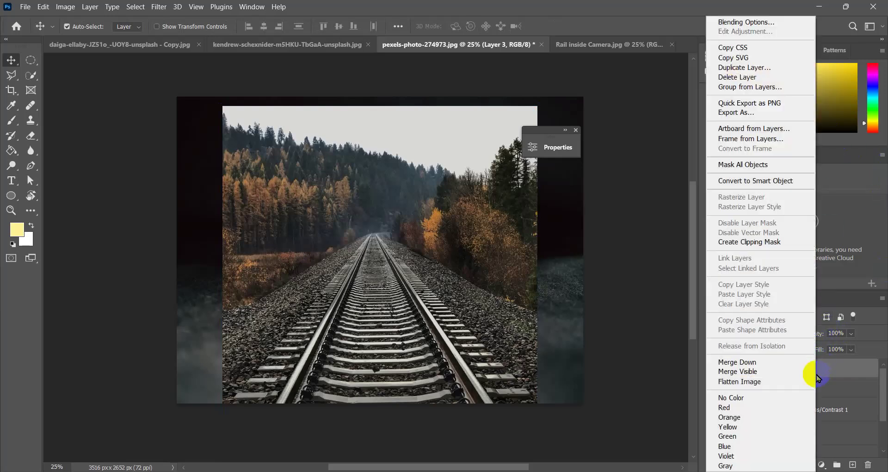
pyautogui.click(749, 241)
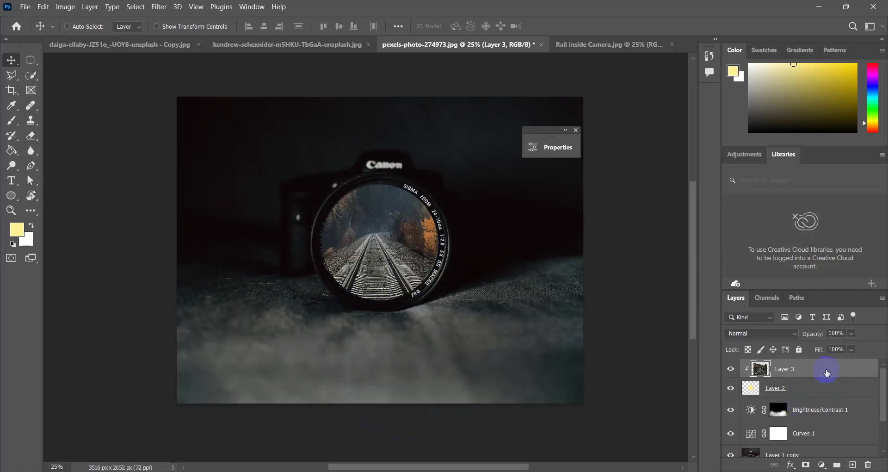
# Step: Duplicate Layer 3 and mask the copy to the railway tracks outlined with the Polygonal Lasso
pyautogui.hotkey('ctrl', 'j')
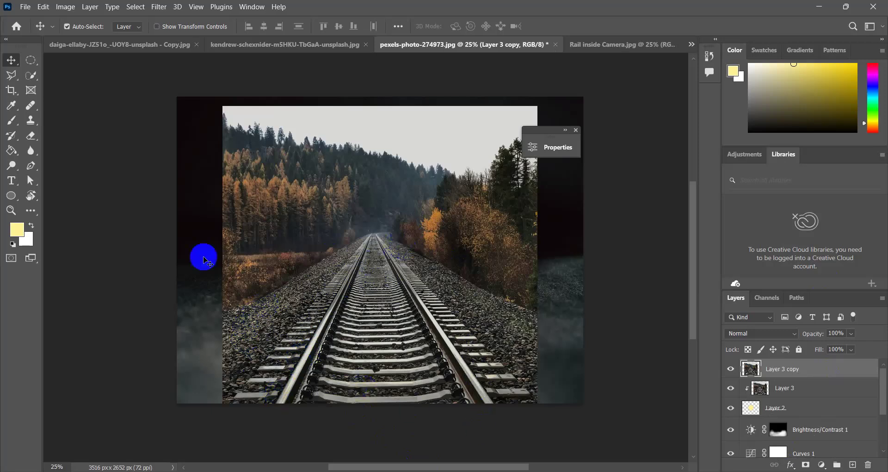
pyautogui.click(12, 76)
pyautogui.moveTo(14, 78); pyautogui.dragTo(66, 91)
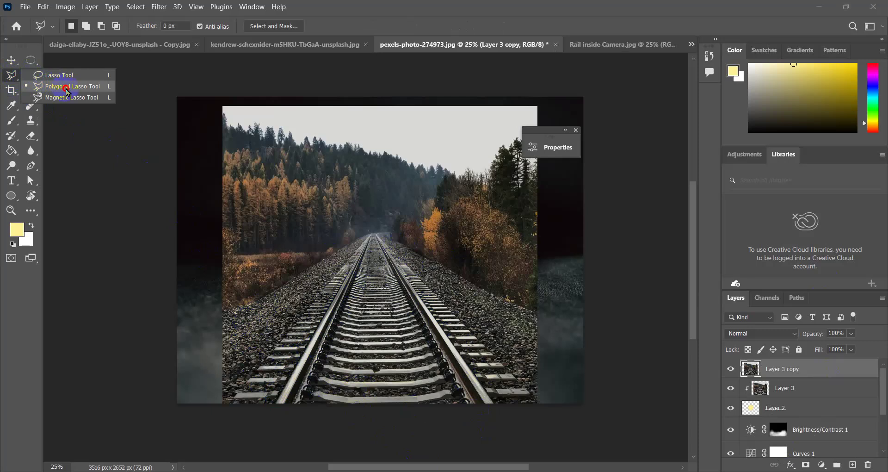
pyautogui.click(65, 88)
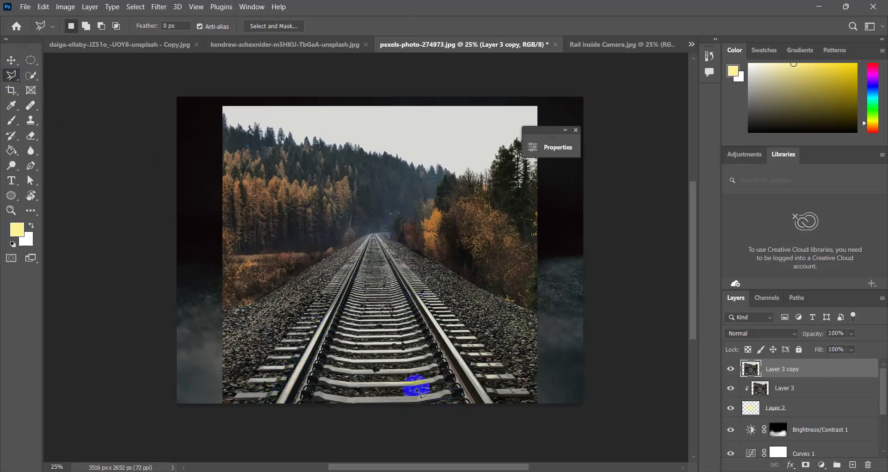
pyautogui.click(275, 405)
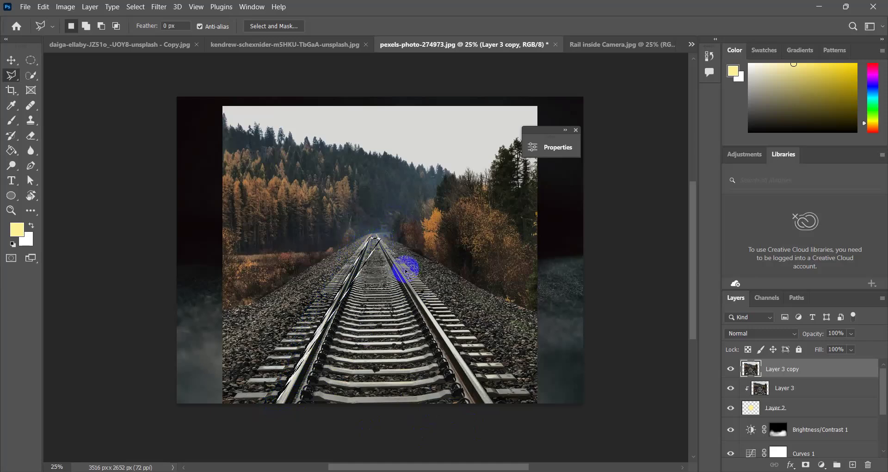
pyautogui.hotkey('ctrl', 'd')
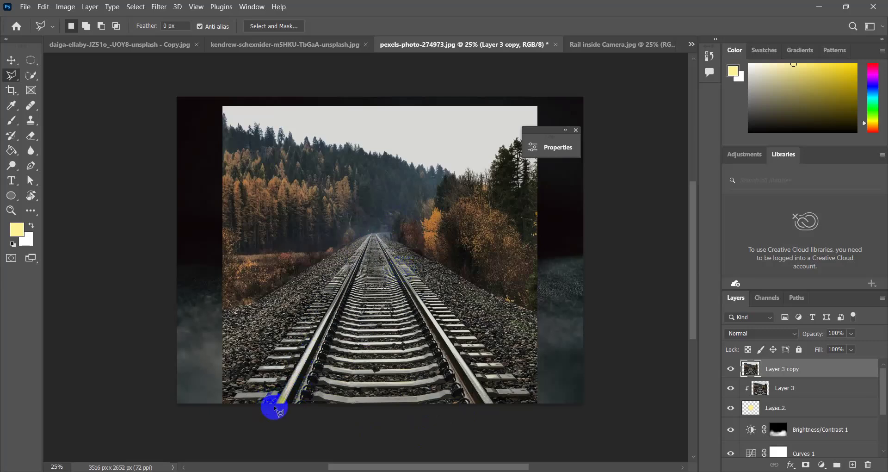
pyautogui.moveTo(277, 409)
pyautogui.mouseDown()
pyautogui.moveTo(356, 243)
pyautogui.moveTo(369, 236)
pyautogui.moveTo(380, 238)
pyautogui.moveTo(417, 310)
pyautogui.moveTo(484, 402)
pyautogui.moveTo(495, 403)
pyautogui.moveTo(494, 432)
pyautogui.moveTo(300, 438)
pyautogui.moveTo(277, 436)
pyautogui.moveTo(277, 409)
pyautogui.mouseUp()
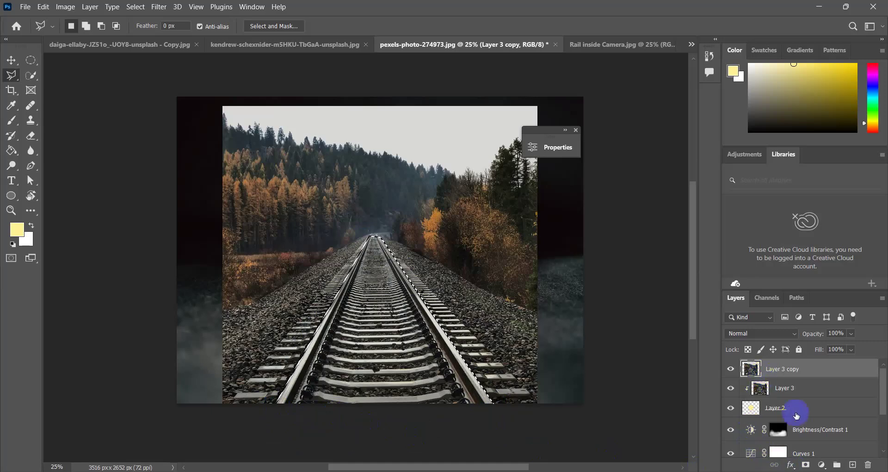
pyautogui.click(806, 465)
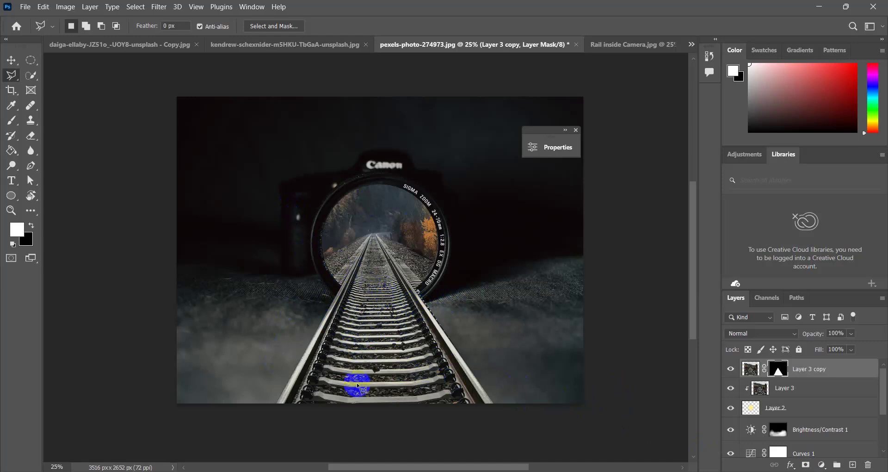
# Step: Add a new layer above Layer 3 copy and clip it to the masked railway tracks
pyautogui.click(853, 464)
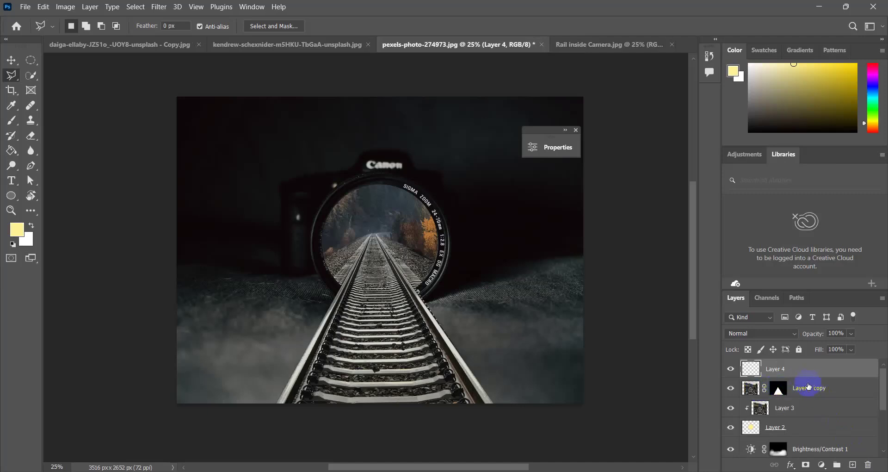
pyautogui.rightClick(830, 373)
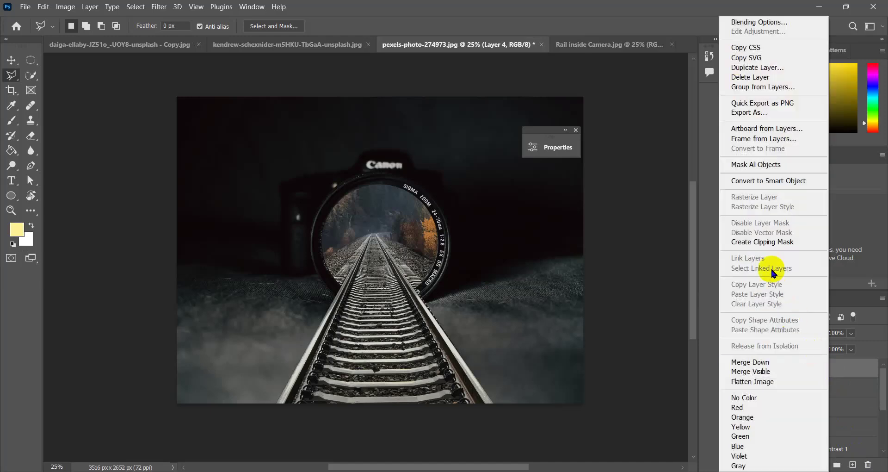
pyautogui.click(772, 242)
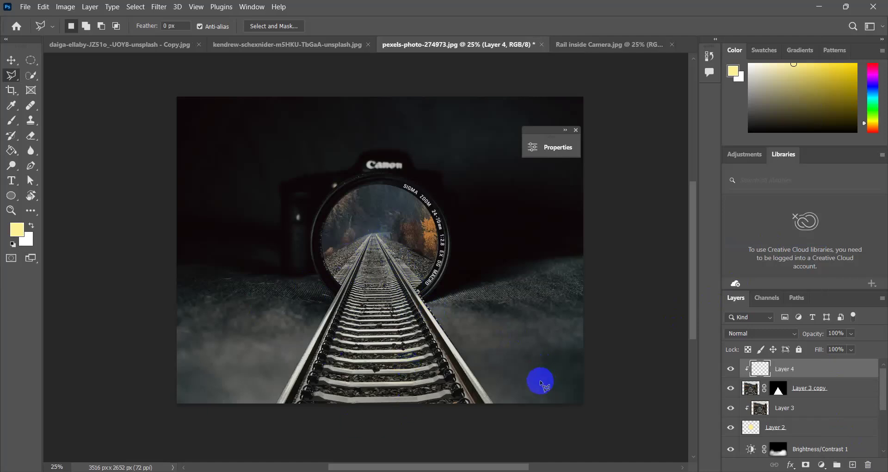
# Step: Darken the railway tracks on the clipped layer with a soft black brush at 19% opacity
pyautogui.click(12, 121)
pyautogui.click(13, 244)
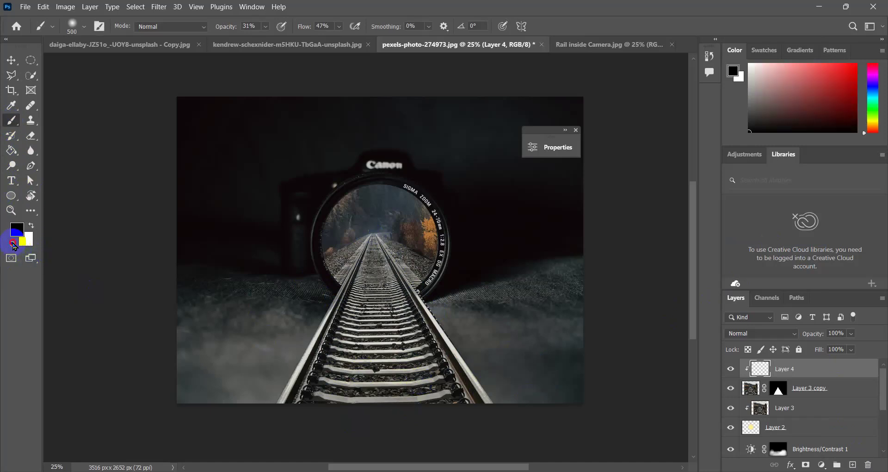
pyautogui.click(13, 244)
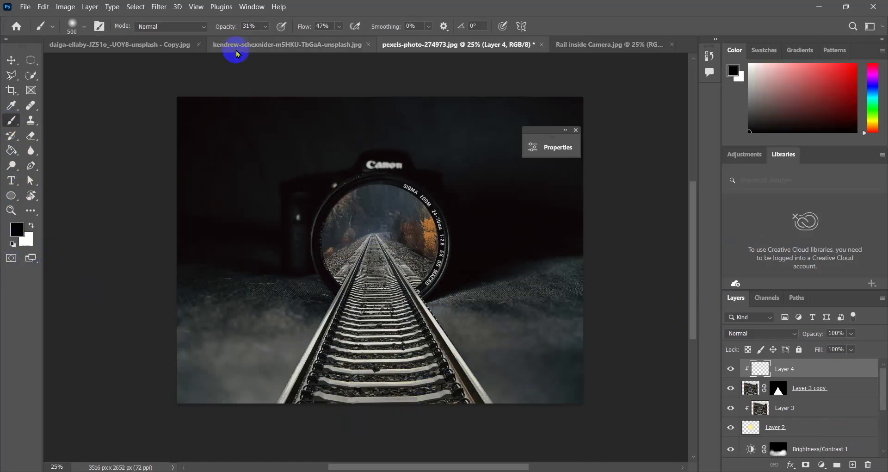
pyautogui.click(266, 28)
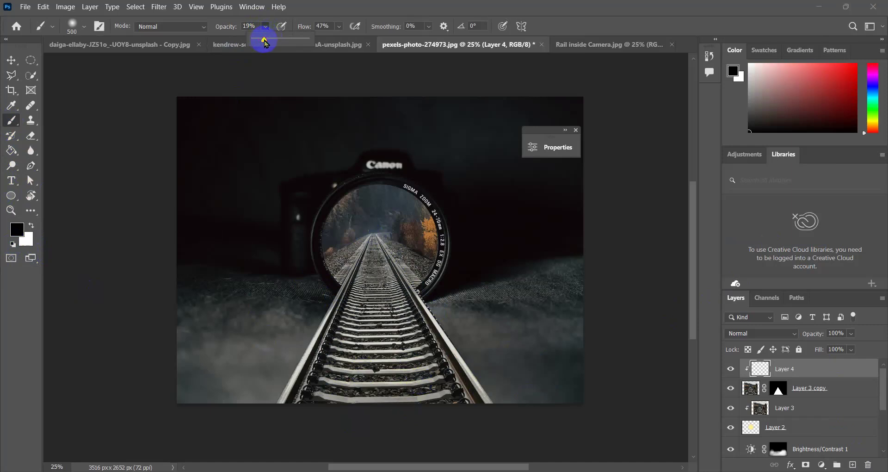
pyautogui.moveTo(342, 325)
pyautogui.mouseDown()
pyautogui.moveTo(319, 384)
pyautogui.moveTo(336, 379)
pyautogui.moveTo(348, 323)
pyautogui.moveTo(361, 390)
pyautogui.moveTo(377, 395)
pyautogui.moveTo(375, 329)
pyautogui.moveTo(429, 393)
pyautogui.moveTo(434, 352)
pyautogui.moveTo(445, 351)
pyautogui.moveTo(446, 380)
pyautogui.moveTo(397, 389)
pyautogui.moveTo(370, 355)
pyautogui.moveTo(338, 377)
pyautogui.moveTo(340, 326)
pyautogui.moveTo(382, 331)
pyautogui.moveTo(303, 405)
pyautogui.moveTo(452, 388)
pyautogui.moveTo(451, 378)
pyautogui.moveTo(285, 376)
pyautogui.moveTo(351, 374)
pyautogui.moveTo(380, 296)
pyautogui.moveTo(375, 326)
pyautogui.moveTo(404, 351)
pyautogui.moveTo(456, 343)
pyautogui.moveTo(483, 400)
pyautogui.moveTo(322, 351)
pyautogui.moveTo(362, 293)
pyautogui.moveTo(254, 419)
pyautogui.moveTo(271, 421)
pyautogui.moveTo(349, 373)
pyautogui.moveTo(381, 296)
pyautogui.moveTo(410, 311)
pyautogui.moveTo(459, 362)
pyautogui.moveTo(472, 403)
pyautogui.moveTo(436, 364)
pyautogui.moveTo(359, 334)
pyautogui.moveTo(289, 345)
pyautogui.moveTo(275, 385)
pyautogui.moveTo(354, 369)
pyautogui.moveTo(346, 311)
pyautogui.moveTo(387, 311)
pyautogui.moveTo(406, 359)
pyautogui.moveTo(457, 389)
pyautogui.moveTo(431, 341)
pyautogui.moveTo(348, 386)
pyautogui.moveTo(446, 405)
pyautogui.moveTo(477, 394)
pyautogui.moveTo(370, 361)
pyautogui.moveTo(320, 358)
pyautogui.moveTo(246, 413)
pyautogui.moveTo(415, 274)
pyautogui.moveTo(457, 342)
pyautogui.moveTo(443, 338)
pyautogui.moveTo(427, 301)
pyautogui.moveTo(448, 367)
pyautogui.moveTo(423, 315)
pyautogui.moveTo(471, 413)
pyautogui.moveTo(380, 326)
pyautogui.moveTo(360, 376)
pyautogui.moveTo(333, 330)
pyautogui.moveTo(362, 303)
pyautogui.moveTo(384, 311)
pyautogui.moveTo(319, 349)
pyautogui.moveTo(373, 411)
pyautogui.moveTo(457, 369)
pyautogui.moveTo(374, 370)
pyautogui.moveTo(407, 342)
pyautogui.moveTo(369, 297)
pyautogui.moveTo(373, 350)
pyautogui.mouseUp()
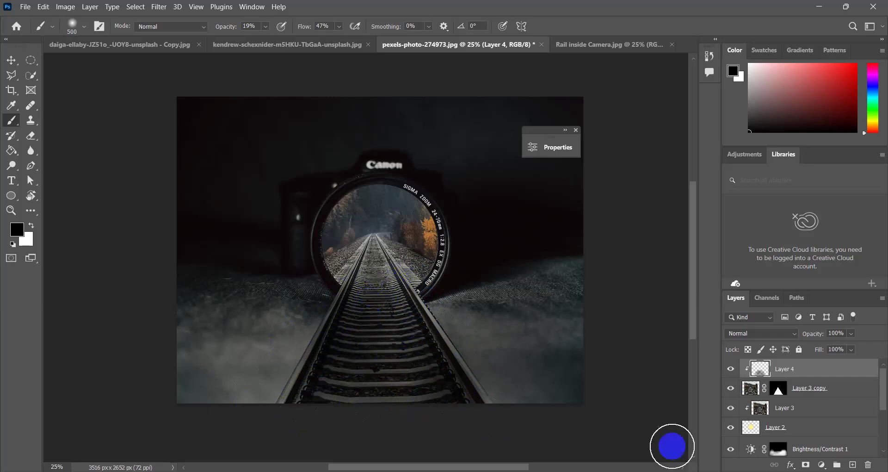
pyautogui.click(731, 368)
pyautogui.click(733, 376)
pyautogui.moveTo(445, 371)
pyautogui.mouseDown()
pyautogui.moveTo(363, 313)
pyautogui.moveTo(379, 298)
pyautogui.moveTo(437, 364)
pyautogui.moveTo(374, 389)
pyautogui.mouseUp()
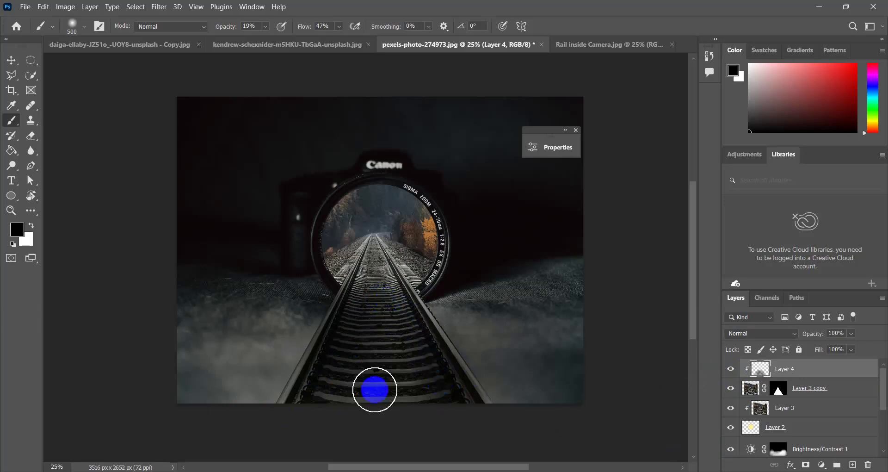
pyautogui.moveTo(374, 389)
pyautogui.mouseDown()
pyautogui.moveTo(331, 216)
pyautogui.moveTo(456, 326)
pyautogui.moveTo(641, 445)
pyautogui.mouseUp()
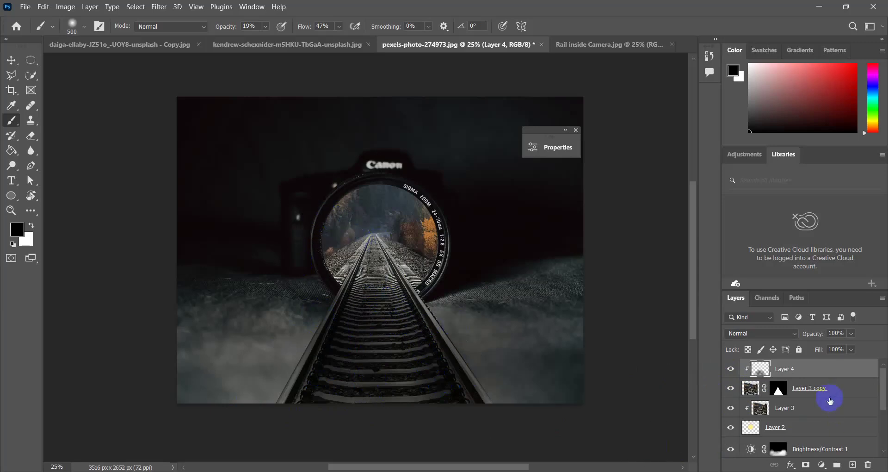
pyautogui.moveTo(489, 377)
pyautogui.mouseDown()
pyautogui.moveTo(459, 294)
pyautogui.moveTo(432, 312)
pyautogui.moveTo(333, 324)
pyautogui.moveTo(299, 346)
pyautogui.moveTo(296, 363)
pyautogui.moveTo(466, 338)
pyautogui.mouseUp()
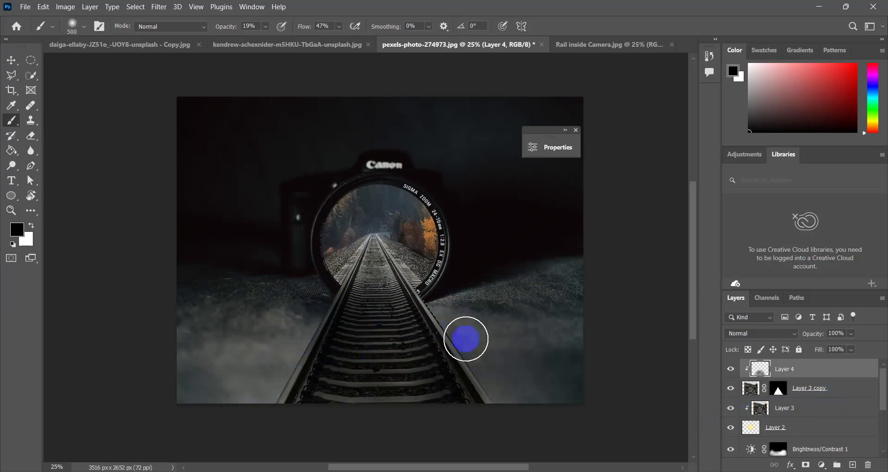
# Step: Add a new layer and darken the ground on both sides of the tracks with a black brush at 9% opacity
pyautogui.click(854, 464)
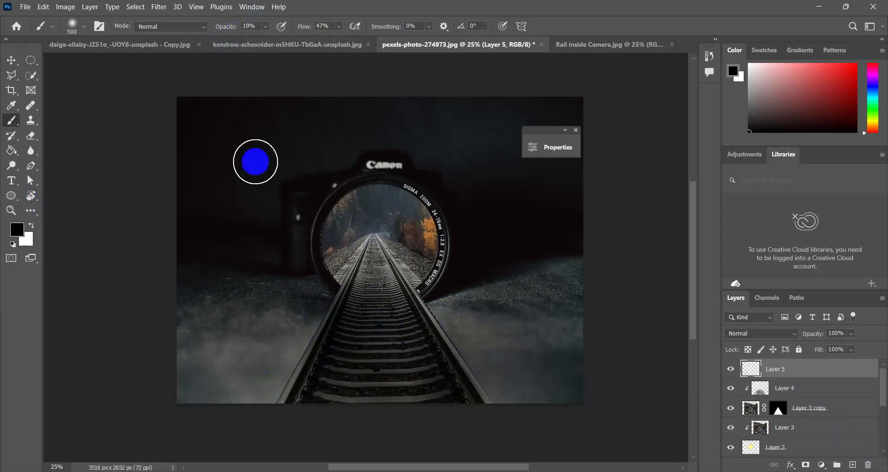
pyautogui.click(263, 28)
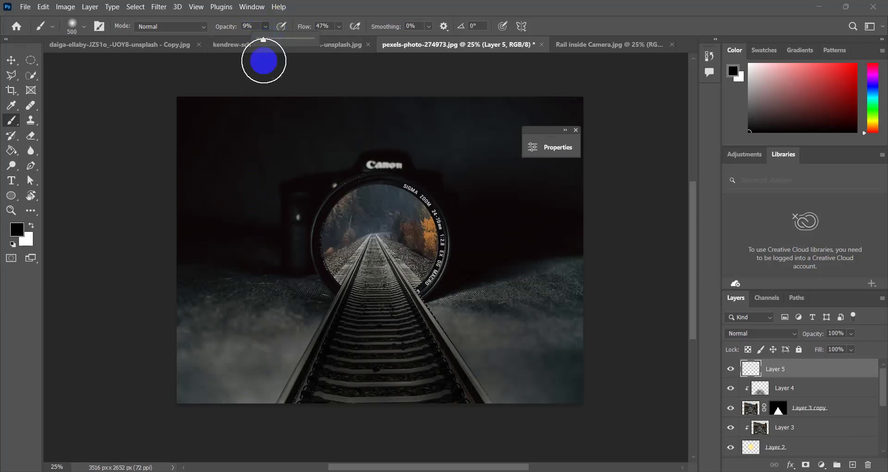
pyautogui.moveTo(286, 309)
pyautogui.mouseDown()
pyautogui.moveTo(432, 298)
pyautogui.moveTo(520, 400)
pyautogui.moveTo(523, 365)
pyautogui.moveTo(320, 348)
pyautogui.moveTo(256, 302)
pyautogui.moveTo(280, 354)
pyautogui.moveTo(216, 379)
pyautogui.moveTo(274, 356)
pyautogui.moveTo(308, 319)
pyautogui.moveTo(269, 390)
pyautogui.moveTo(205, 336)
pyautogui.moveTo(250, 328)
pyautogui.moveTo(239, 384)
pyautogui.moveTo(301, 324)
pyautogui.moveTo(270, 353)
pyautogui.moveTo(278, 361)
pyautogui.moveTo(397, 356)
pyautogui.moveTo(451, 304)
pyautogui.moveTo(513, 398)
pyautogui.mouseUp()
pyautogui.moveTo(492, 291)
pyautogui.mouseDown()
pyautogui.moveTo(531, 333)
pyautogui.moveTo(527, 351)
pyautogui.mouseUp()
pyautogui.moveTo(311, 304)
pyautogui.mouseDown()
pyautogui.moveTo(226, 370)
pyautogui.moveTo(219, 336)
pyautogui.moveTo(263, 343)
pyautogui.moveTo(199, 335)
pyautogui.moveTo(280, 337)
pyautogui.moveTo(484, 288)
pyautogui.moveTo(434, 279)
pyautogui.moveTo(590, 282)
pyautogui.moveTo(417, 331)
pyautogui.moveTo(456, 299)
pyautogui.moveTo(546, 258)
pyautogui.moveTo(543, 313)
pyautogui.moveTo(554, 279)
pyautogui.mouseUp()
pyautogui.moveTo(470, 313)
pyautogui.mouseDown()
pyautogui.moveTo(606, 410)
pyautogui.moveTo(568, 266)
pyautogui.mouseUp()
pyautogui.moveTo(258, 297)
pyautogui.mouseDown()
pyautogui.moveTo(251, 397)
pyautogui.moveTo(193, 362)
pyautogui.moveTo(245, 343)
pyautogui.moveTo(214, 383)
pyautogui.moveTo(291, 313)
pyautogui.moveTo(190, 369)
pyautogui.moveTo(198, 273)
pyautogui.moveTo(295, 327)
pyautogui.moveTo(204, 353)
pyautogui.moveTo(279, 402)
pyautogui.mouseUp()
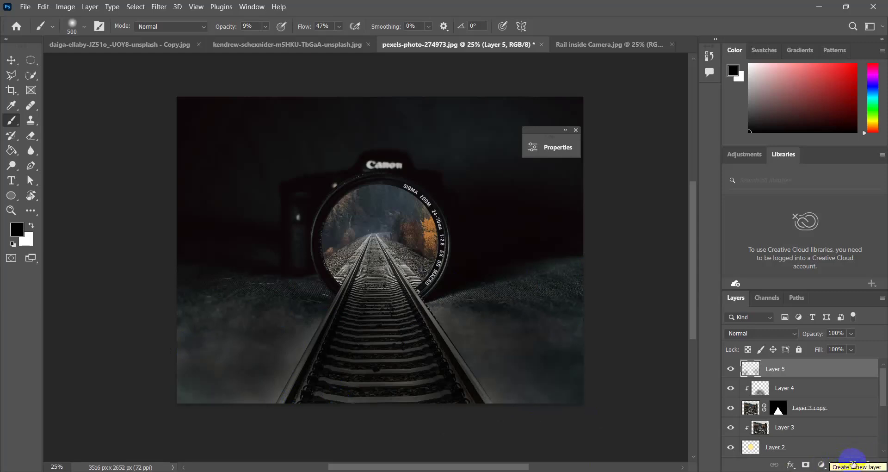
# Step: Set the blend mode of Layer 4 to Color Burn and that of Layer 5 to Multiply
pyautogui.click(824, 394)
pyautogui.moveTo(555, 369)
pyautogui.mouseDown()
pyautogui.moveTo(506, 367)
pyautogui.moveTo(522, 359)
pyautogui.mouseUp()
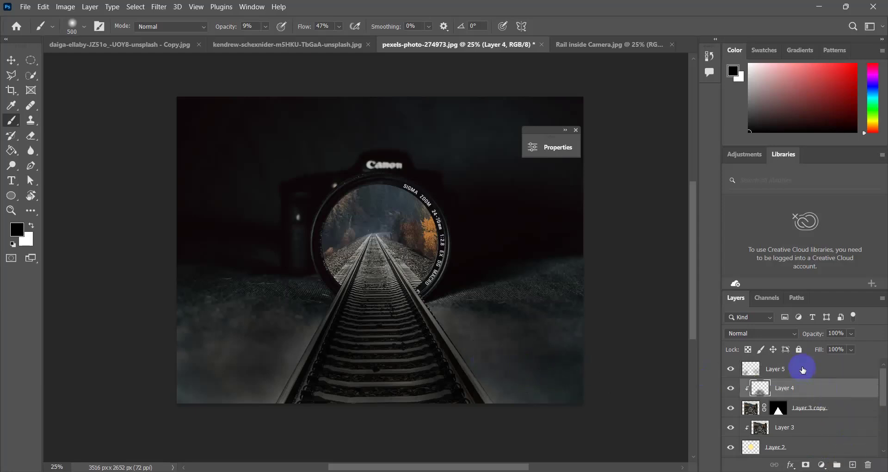
pyautogui.click(795, 336)
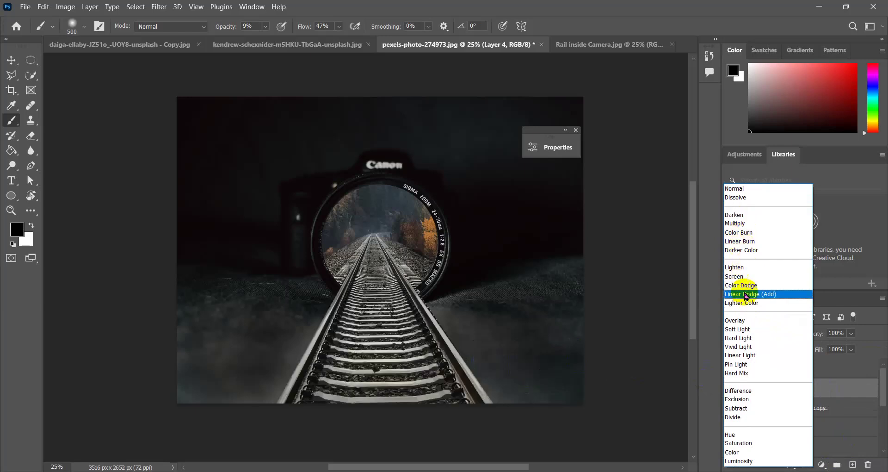
pyautogui.click(740, 232)
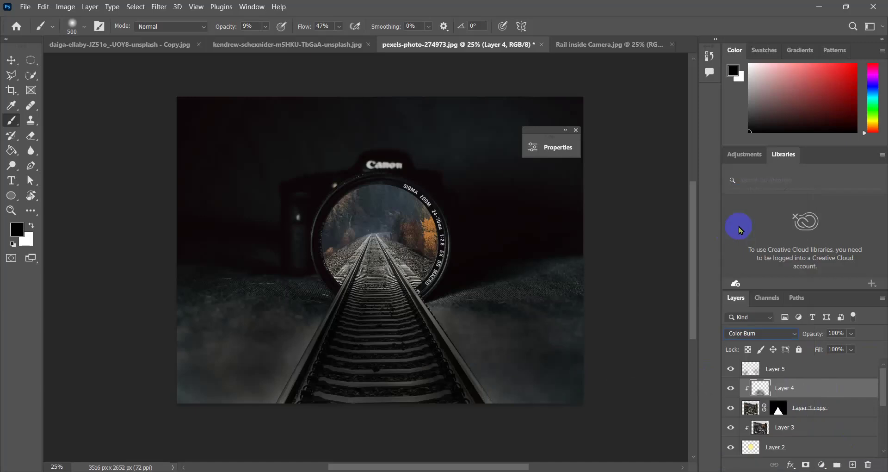
pyautogui.click(822, 373)
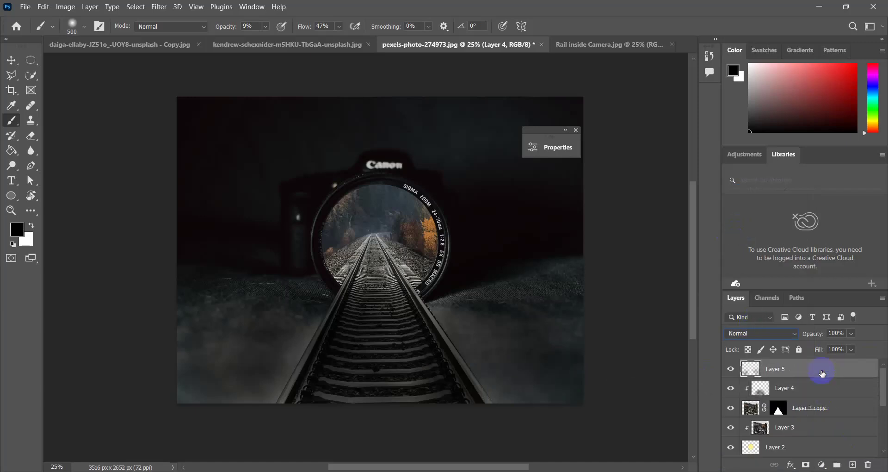
pyautogui.click(795, 332)
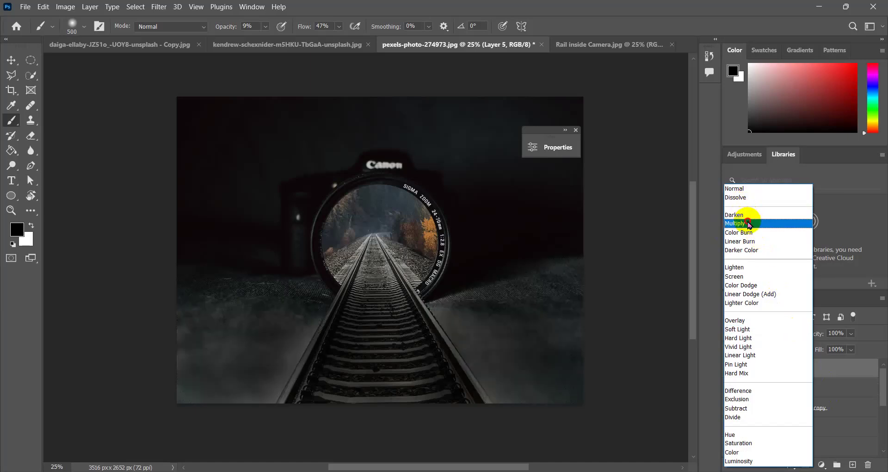
pyautogui.click(749, 224)
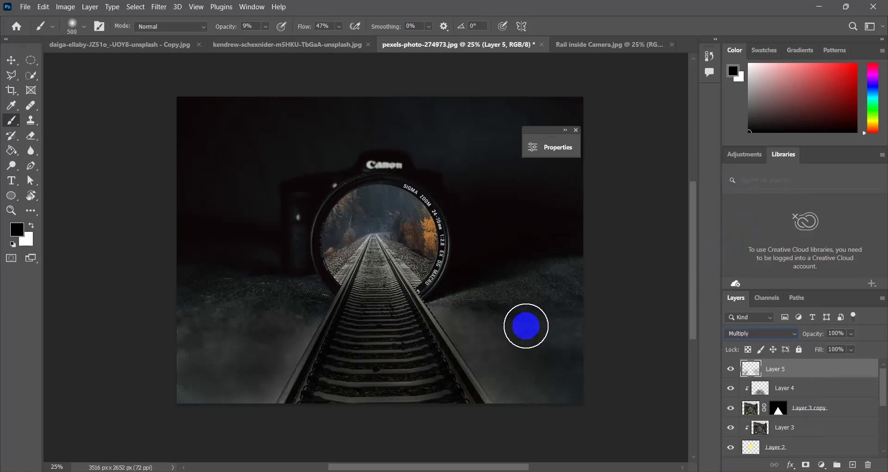
# Step: Add a new layer above Layer 5 and check the lens lighting in the Rail inside Camera.jpg reference
pyautogui.click(852, 464)
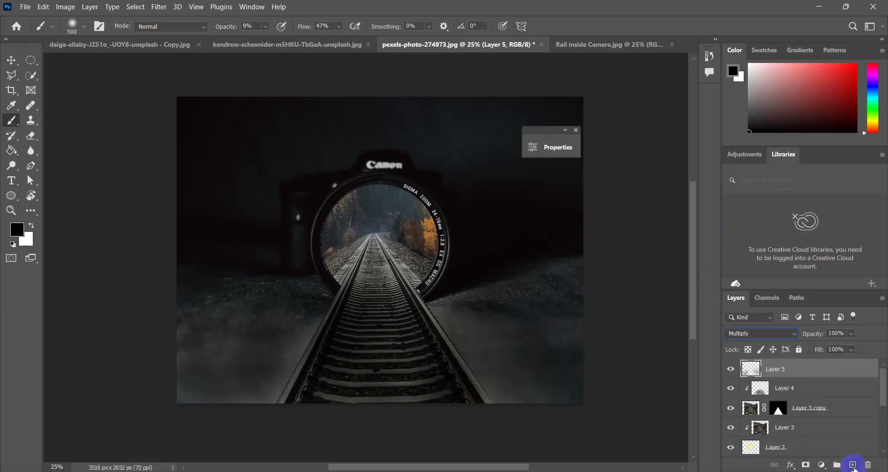
pyautogui.moveTo(615, 343)
pyautogui.mouseDown()
pyautogui.moveTo(349, 215)
pyautogui.moveTo(398, 222)
pyautogui.moveTo(342, 214)
pyautogui.moveTo(394, 243)
pyautogui.mouseUp()
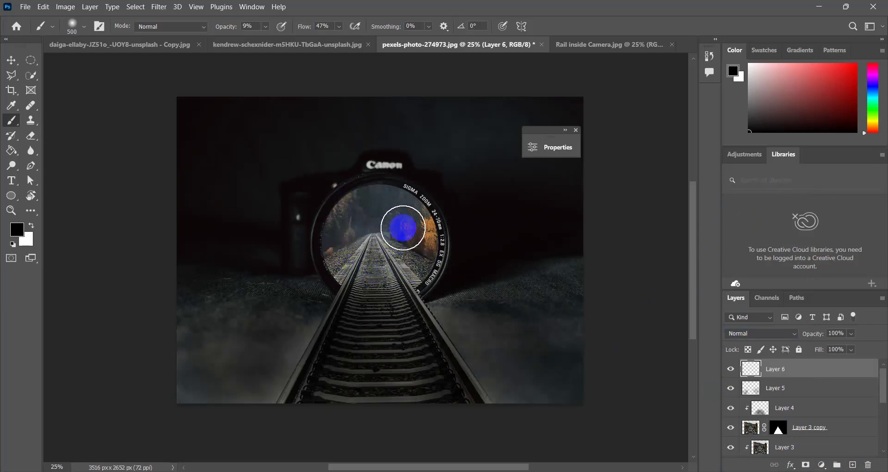
pyautogui.click(587, 46)
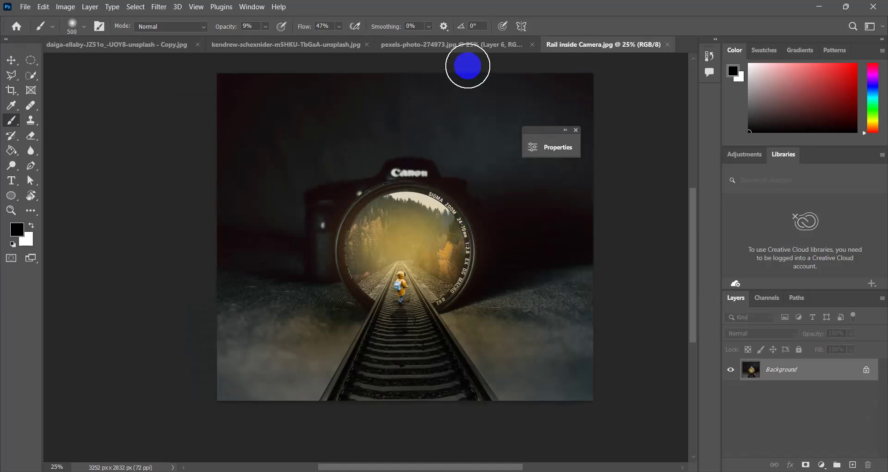
pyautogui.click(467, 44)
pyautogui.moveTo(418, 186); pyautogui.dragTo(376, 236)
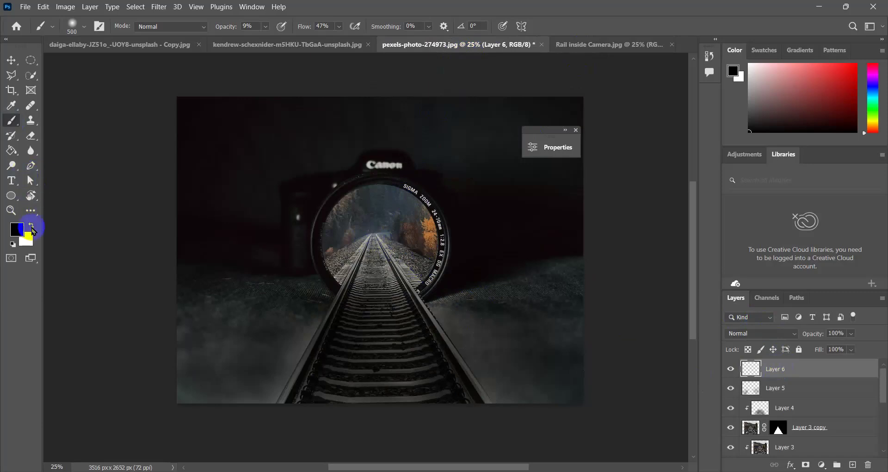
# Step: Paint a soft glow inside the lens around the end of the tracks on Layer 6, using a pale yellow brush colour (ffe185) at 9% opacity
pyautogui.click(18, 231)
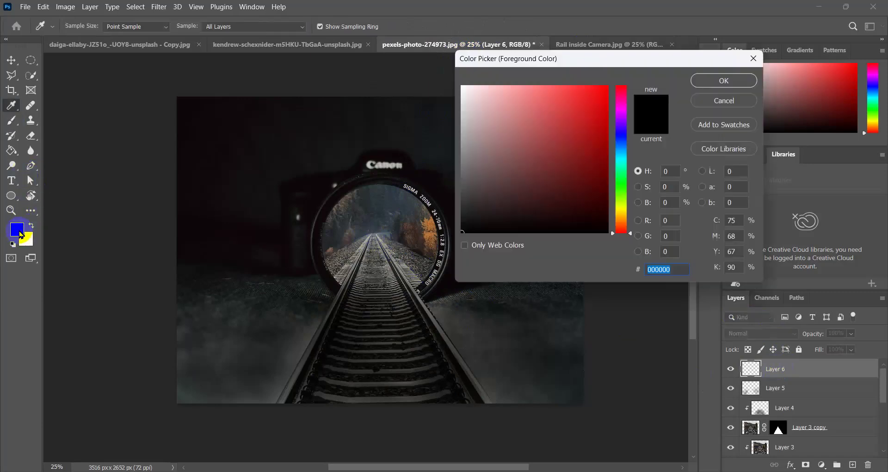
pyautogui.moveTo(595, 65); pyautogui.dragTo(677, 76)
pyautogui.moveTo(705, 233); pyautogui.dragTo(705, 226)
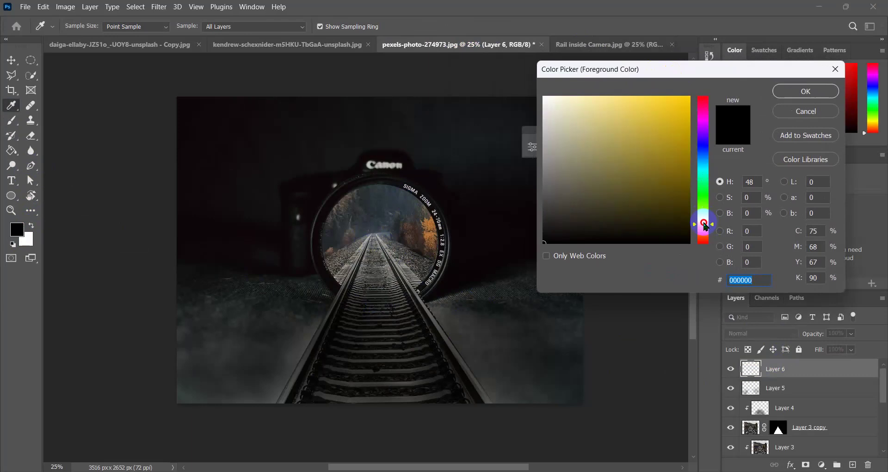
pyautogui.click(620, 101)
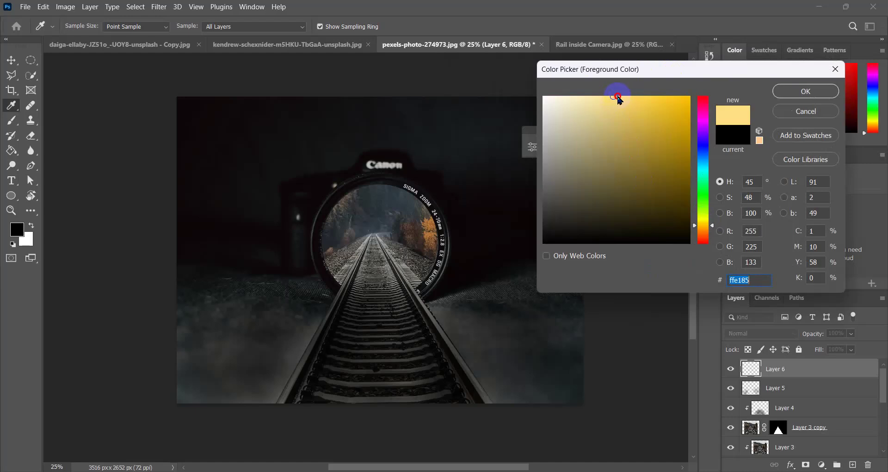
pyautogui.click(804, 91)
pyautogui.press('b')
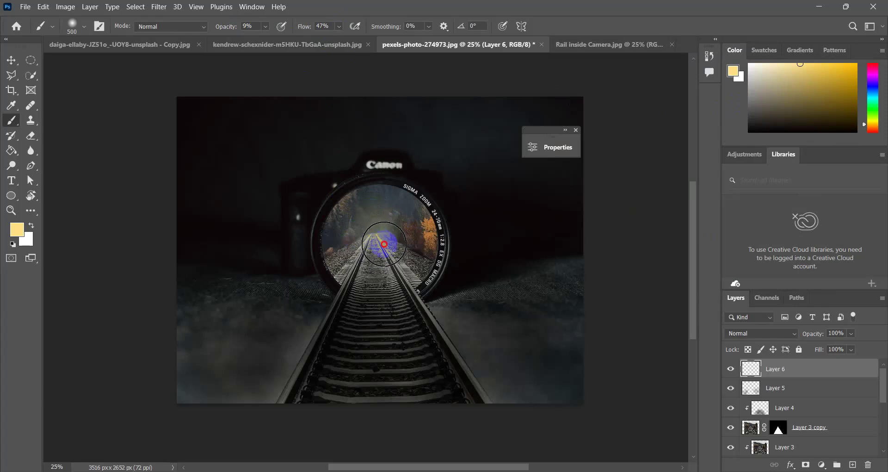
pyautogui.click(387, 213)
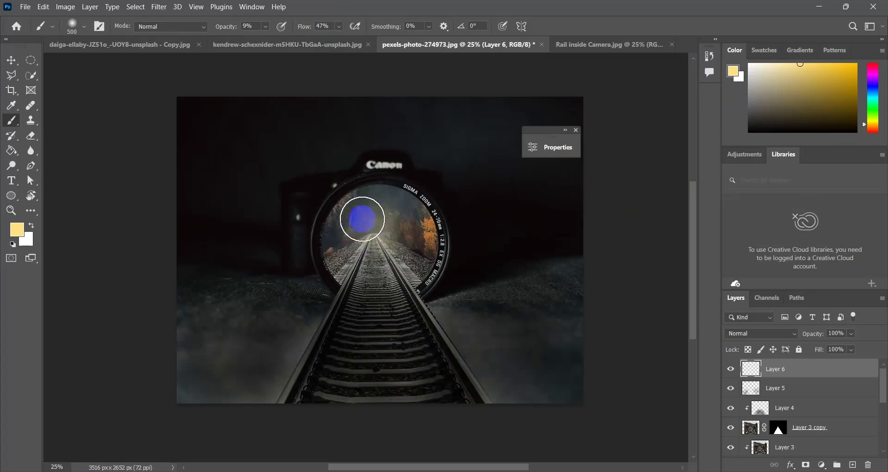
pyautogui.click(371, 248)
pyautogui.moveTo(391, 247)
pyautogui.mouseDown()
pyautogui.moveTo(394, 267)
pyautogui.moveTo(359, 253)
pyautogui.moveTo(378, 214)
pyautogui.moveTo(391, 214)
pyautogui.moveTo(369, 215)
pyautogui.moveTo(350, 230)
pyautogui.moveTo(368, 257)
pyautogui.moveTo(397, 256)
pyautogui.moveTo(404, 249)
pyautogui.moveTo(395, 219)
pyautogui.moveTo(386, 247)
pyautogui.moveTo(360, 258)
pyautogui.moveTo(434, 264)
pyautogui.mouseUp()
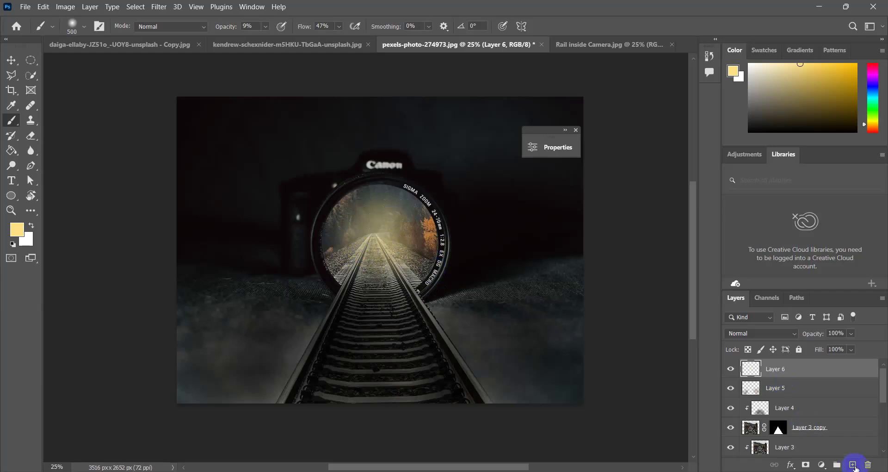
# Step: Add an empty layer above Layer 6, merging away the surplus one, and compare the lens with the glow hidden and shown
pyautogui.click(853, 464)
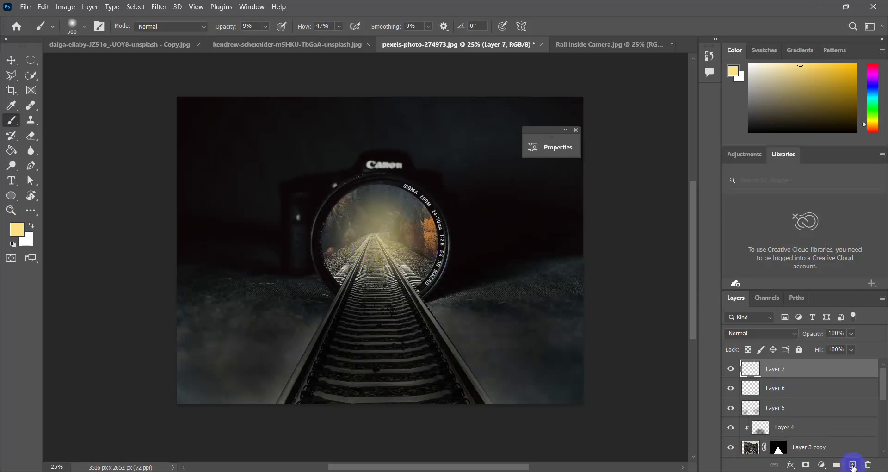
pyautogui.click(853, 465)
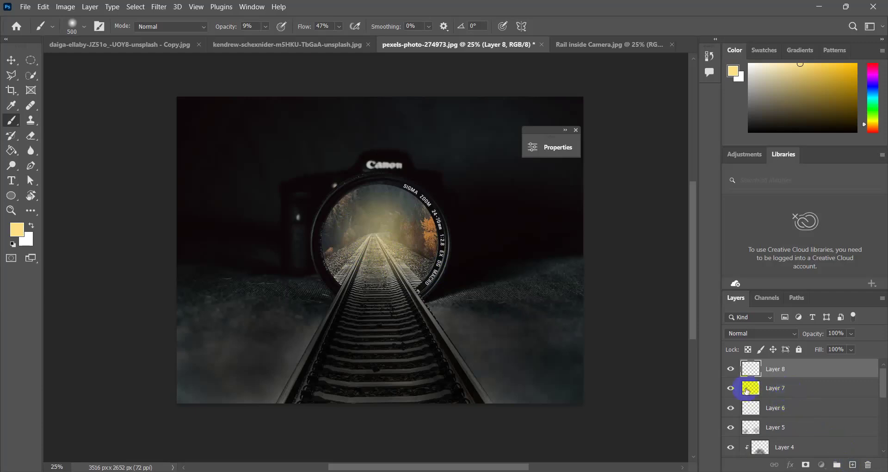
pyautogui.click(749, 389)
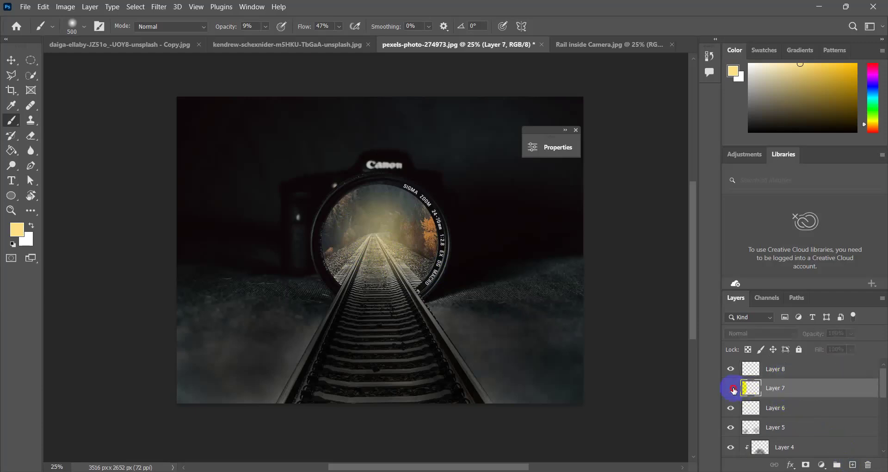
pyautogui.click(796, 373)
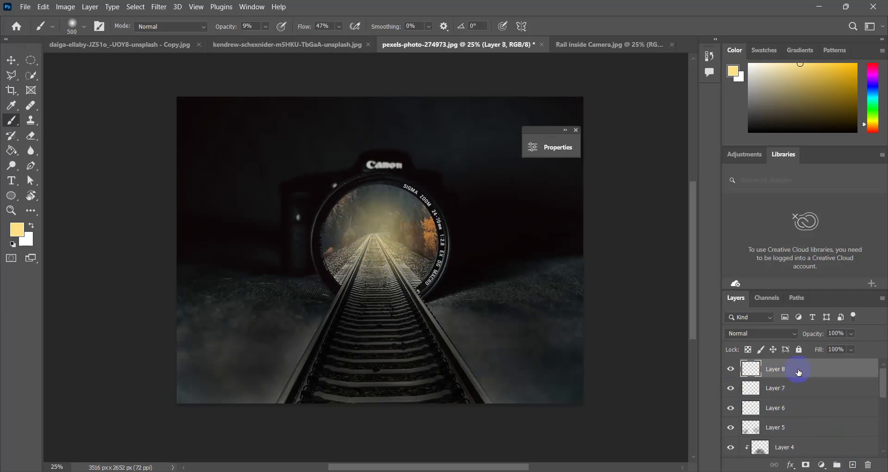
pyautogui.hotkey('ctrl', 'e')
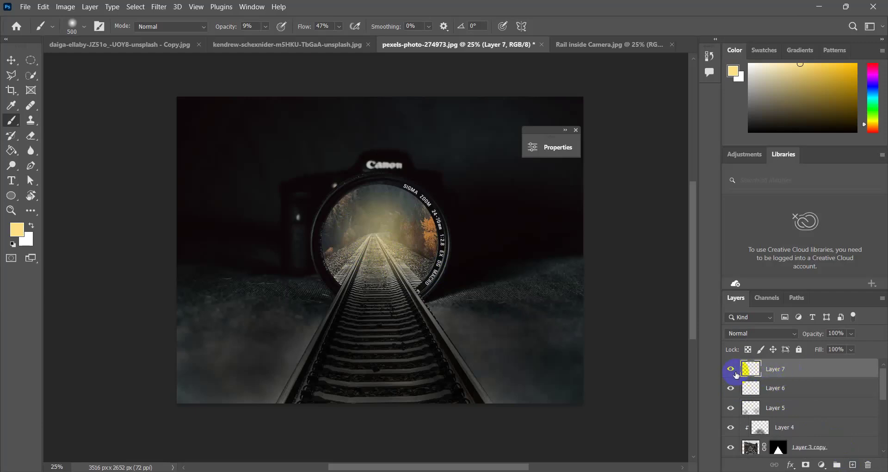
pyautogui.click(732, 371)
pyautogui.click(731, 371)
pyautogui.click(730, 389)
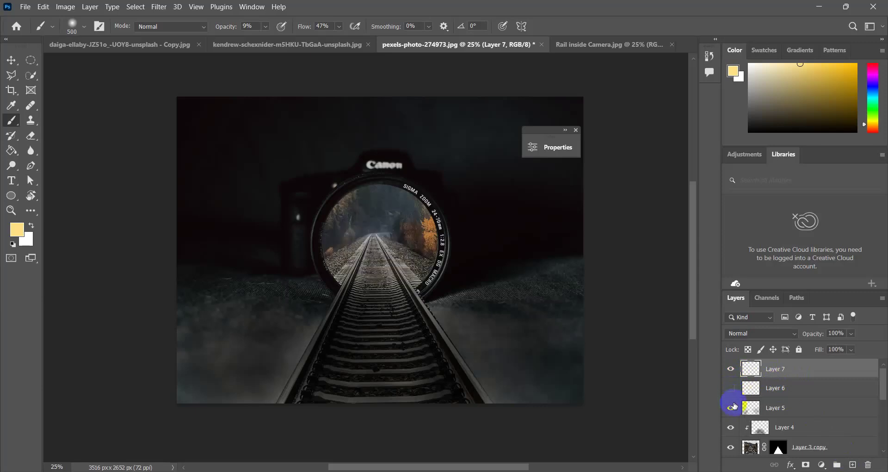
pyautogui.click(730, 390)
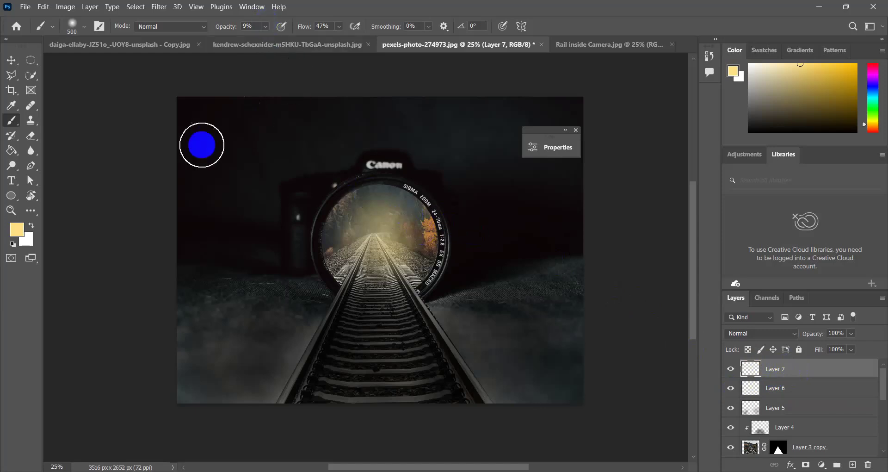
# Step: Paint a deeper golden glow (e0b534) in the lens on Layer 7 and set that layer's blend mode to Screen
pyautogui.click(16, 229)
pyautogui.moveTo(638, 105); pyautogui.dragTo(656, 113)
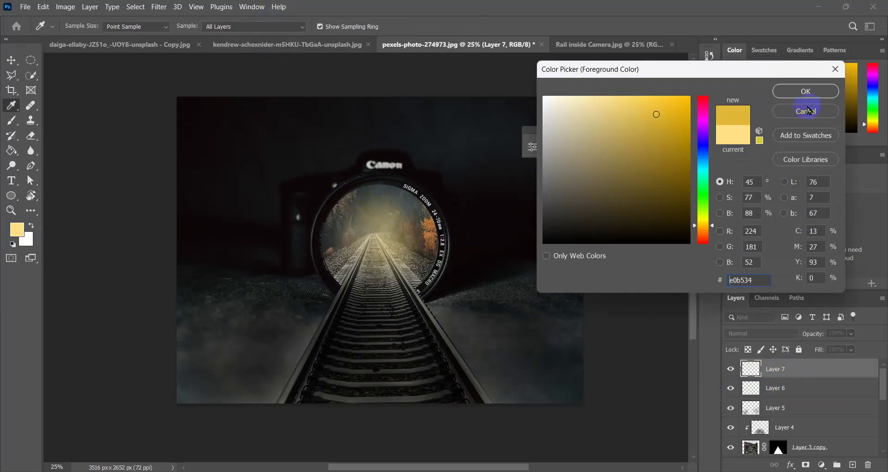
pyautogui.click(806, 91)
pyautogui.moveTo(410, 223)
pyautogui.mouseDown()
pyautogui.moveTo(378, 210)
pyautogui.moveTo(352, 217)
pyautogui.moveTo(327, 248)
pyautogui.moveTo(337, 222)
pyautogui.moveTo(363, 208)
pyautogui.moveTo(422, 269)
pyautogui.moveTo(343, 264)
pyautogui.moveTo(393, 206)
pyautogui.moveTo(415, 259)
pyautogui.moveTo(406, 240)
pyautogui.moveTo(388, 238)
pyautogui.moveTo(341, 268)
pyautogui.moveTo(369, 228)
pyautogui.moveTo(413, 244)
pyautogui.moveTo(410, 254)
pyautogui.moveTo(532, 356)
pyautogui.mouseUp()
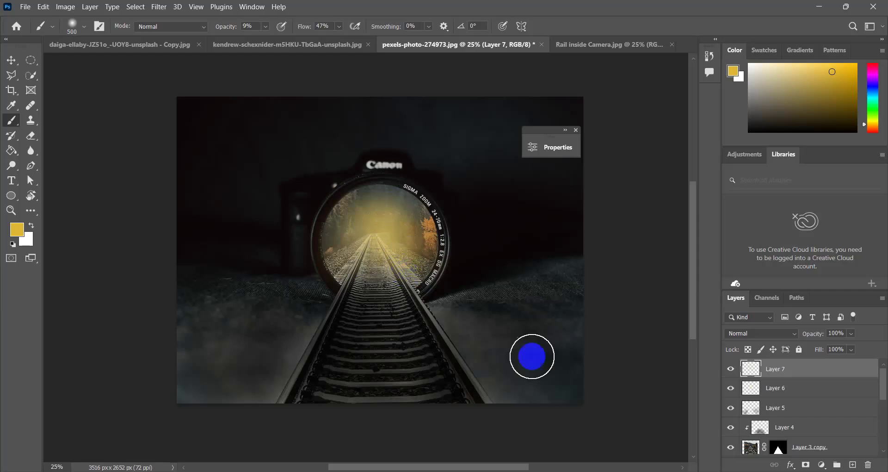
pyautogui.click(800, 336)
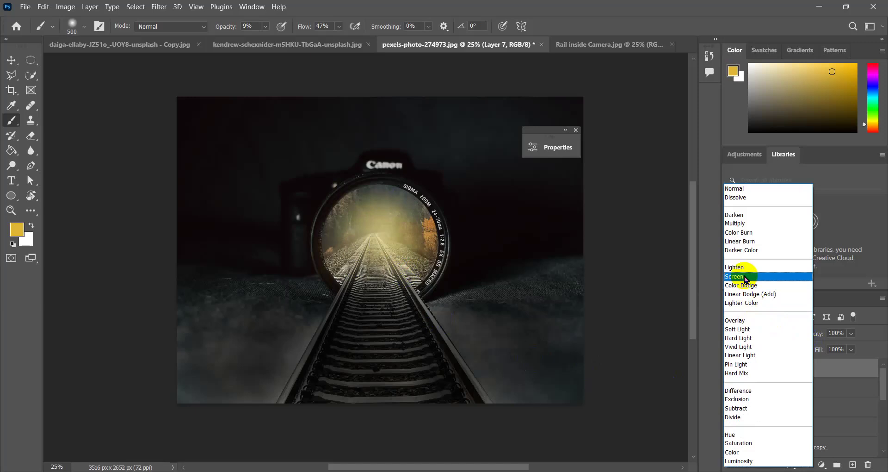
pyautogui.click(745, 279)
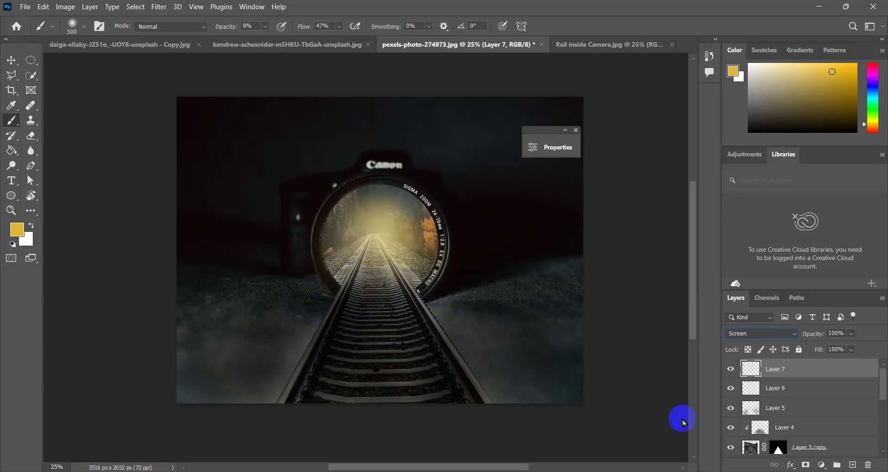
# Step: Paint golden light on the ground on both sides of the tracks on a new layer with Screen blend mode
pyautogui.click(852, 464)
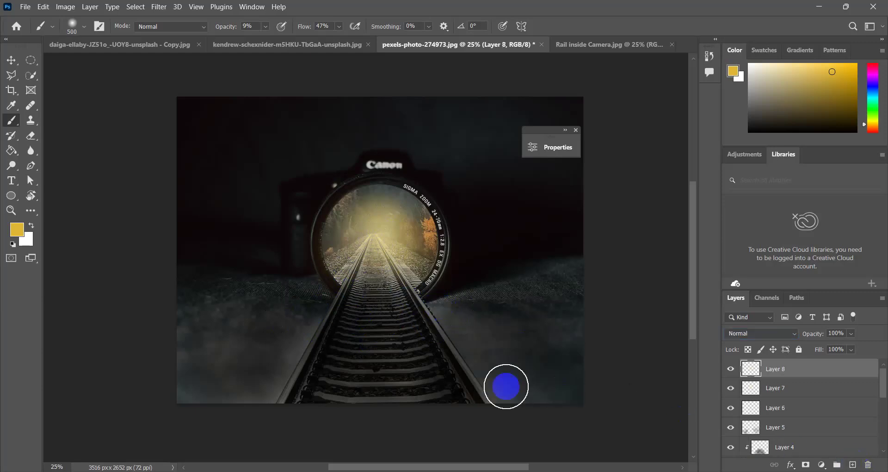
pyautogui.moveTo(322, 297)
pyautogui.mouseDown()
pyautogui.moveTo(279, 341)
pyautogui.moveTo(296, 302)
pyautogui.moveTo(426, 321)
pyautogui.moveTo(452, 310)
pyautogui.moveTo(442, 304)
pyautogui.moveTo(467, 323)
pyautogui.moveTo(414, 273)
pyautogui.moveTo(471, 326)
pyautogui.moveTo(361, 278)
pyautogui.moveTo(298, 313)
pyautogui.moveTo(403, 293)
pyautogui.moveTo(371, 290)
pyautogui.moveTo(432, 298)
pyautogui.moveTo(479, 325)
pyautogui.moveTo(345, 290)
pyautogui.moveTo(288, 333)
pyautogui.moveTo(426, 264)
pyautogui.moveTo(328, 265)
pyautogui.moveTo(533, 324)
pyautogui.mouseUp()
pyautogui.click(793, 334)
pyautogui.click(792, 334)
pyautogui.click(792, 335)
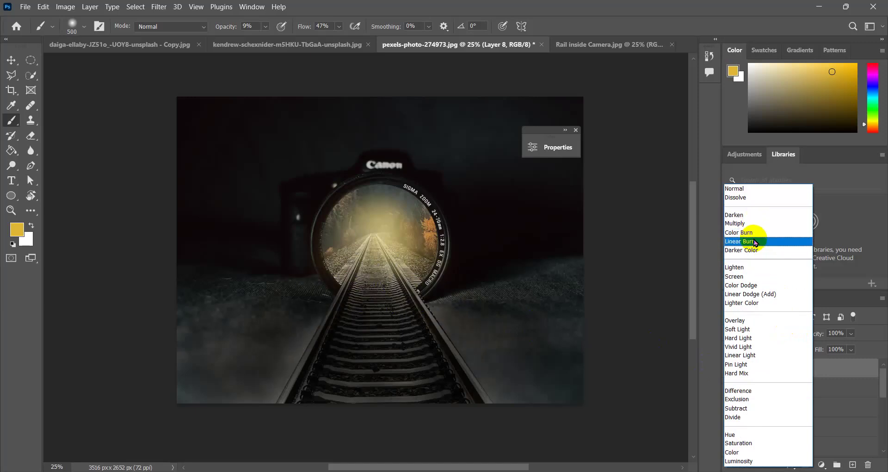
pyautogui.click(748, 276)
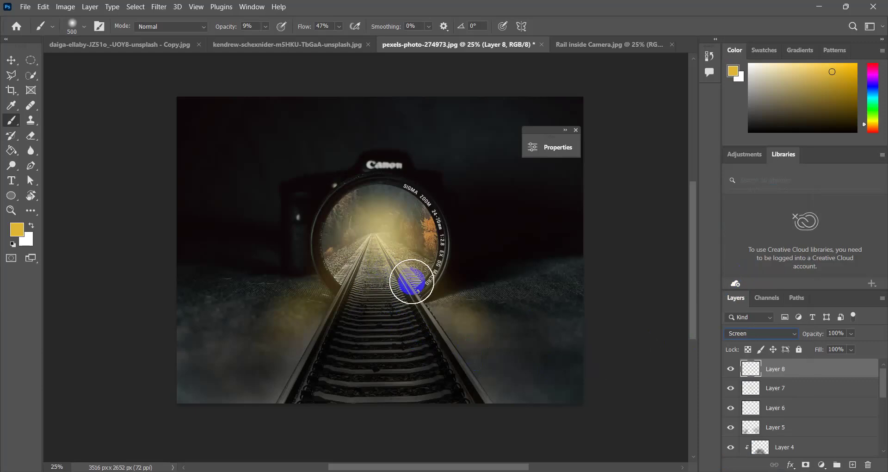
# Step: Brush more golden light onto the ground beside the tracks near the base of the lens
pyautogui.click(442, 330)
pyautogui.click(308, 309)
pyautogui.moveTo(308, 309)
pyautogui.mouseDown()
pyautogui.moveTo(277, 330)
pyautogui.moveTo(342, 336)
pyautogui.moveTo(508, 275)
pyautogui.mouseUp()
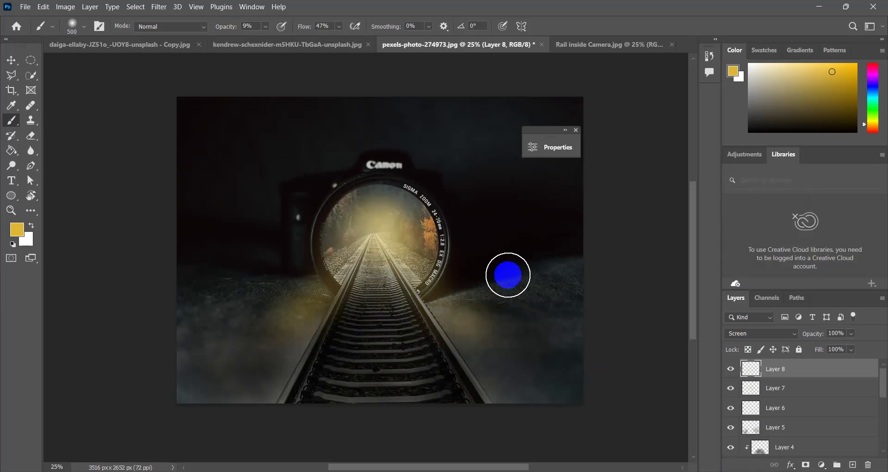
pyautogui.moveTo(508, 274); pyautogui.dragTo(499, 272)
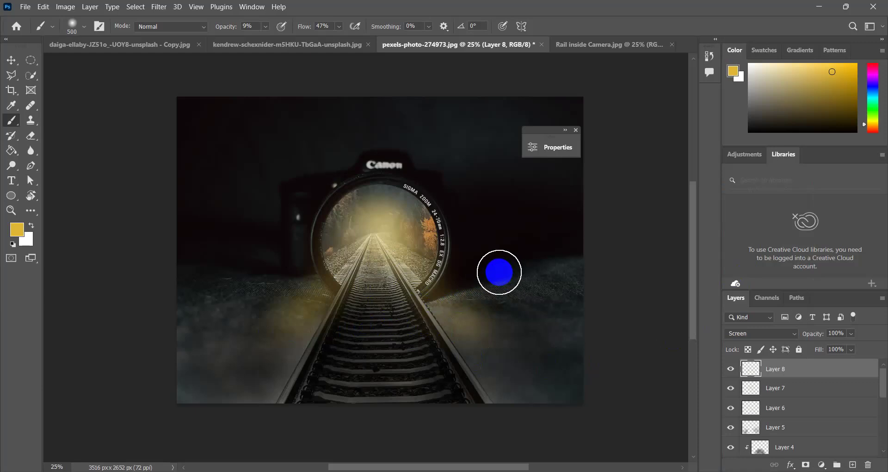
# Step: Switch to the daiga-ellaby image and select the child in the yellow coat with the Select Subject command
pyautogui.moveTo(499, 272)
pyautogui.mouseDown()
pyautogui.moveTo(224, 153)
pyautogui.moveTo(178, 91)
pyautogui.moveTo(171, 55)
pyautogui.moveTo(146, 48)
pyautogui.mouseUp()
pyautogui.click(145, 49)
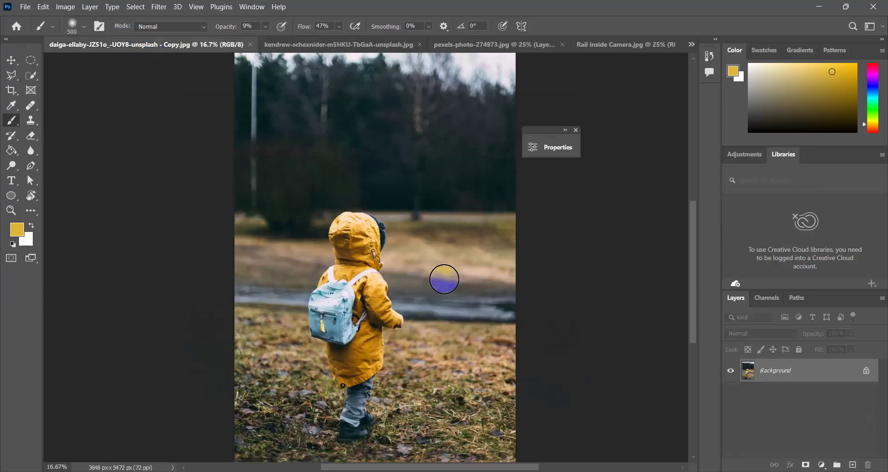
pyautogui.click(11, 60)
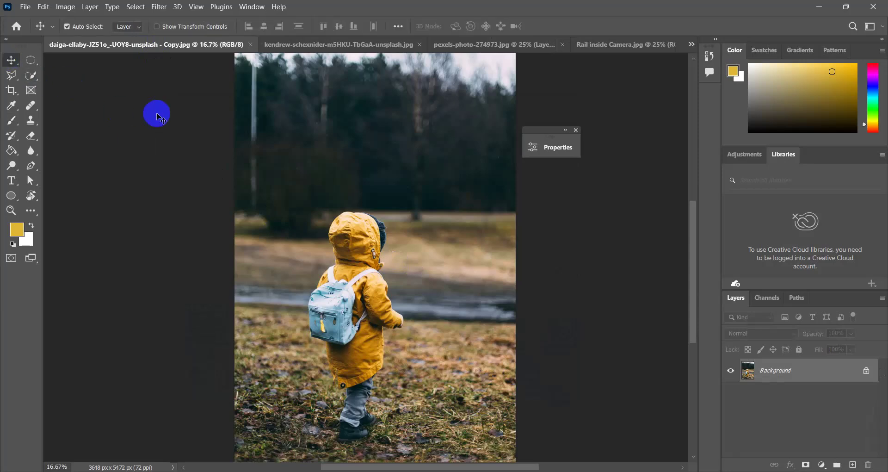
pyautogui.moveTo(388, 255); pyautogui.dragTo(425, 293)
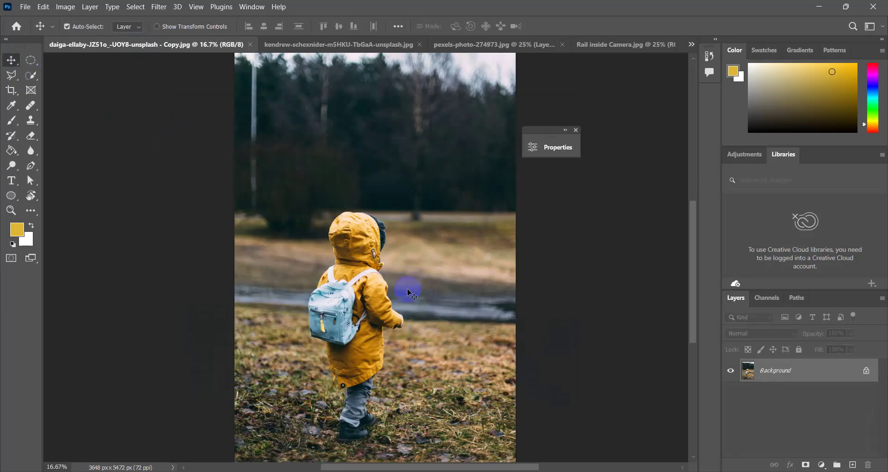
pyautogui.scroll(-2, 398, 263)
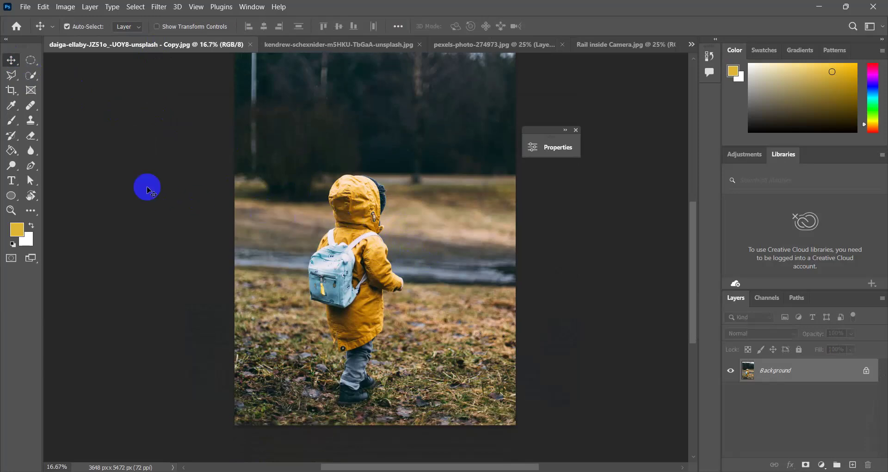
pyautogui.moveTo(29, 74)
pyautogui.mouseDown()
pyautogui.moveTo(68, 85)
pyautogui.moveTo(11, 61)
pyautogui.mouseUp()
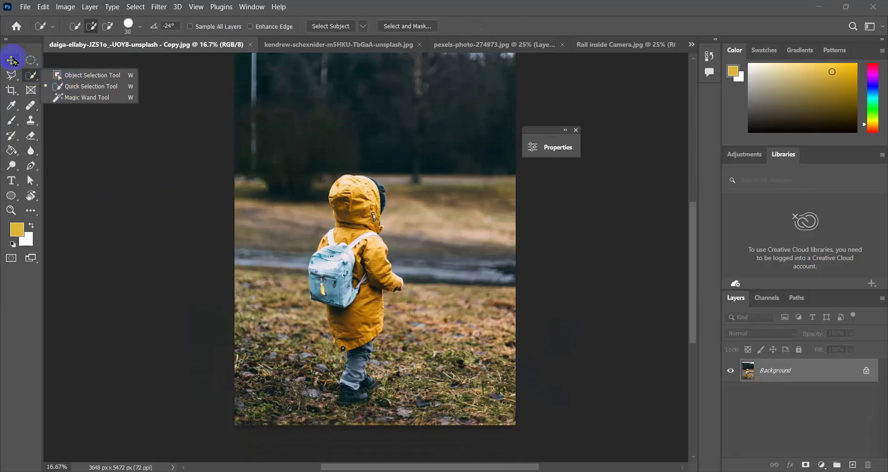
pyautogui.click(11, 60)
pyautogui.click(132, 7)
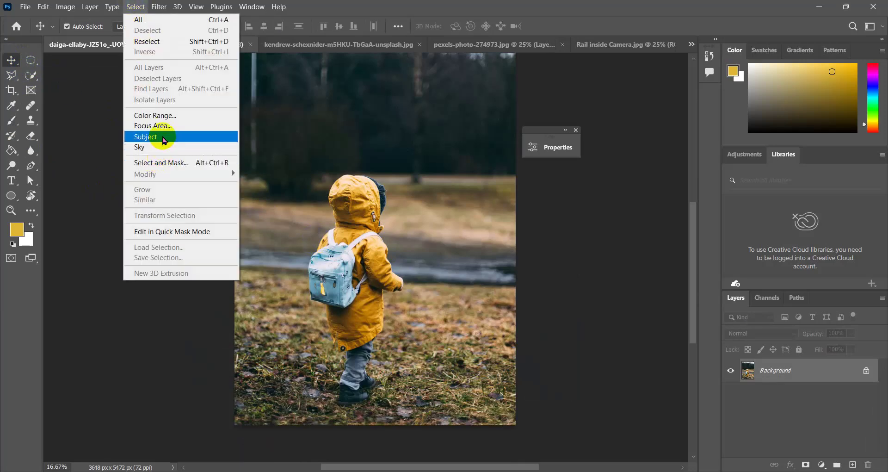
pyautogui.click(163, 139)
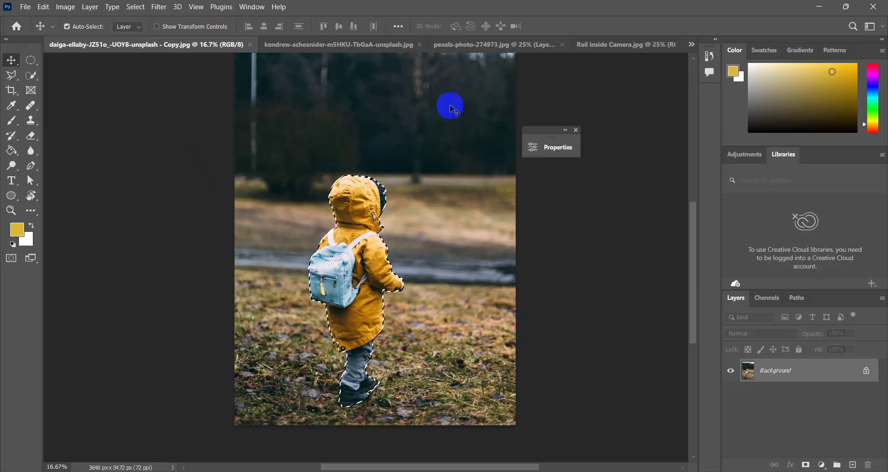
# Step: Paste the selected child into the pexels-photo-274973.jpg composite and place the cutout centrally over the tracks
pyautogui.click(494, 44)
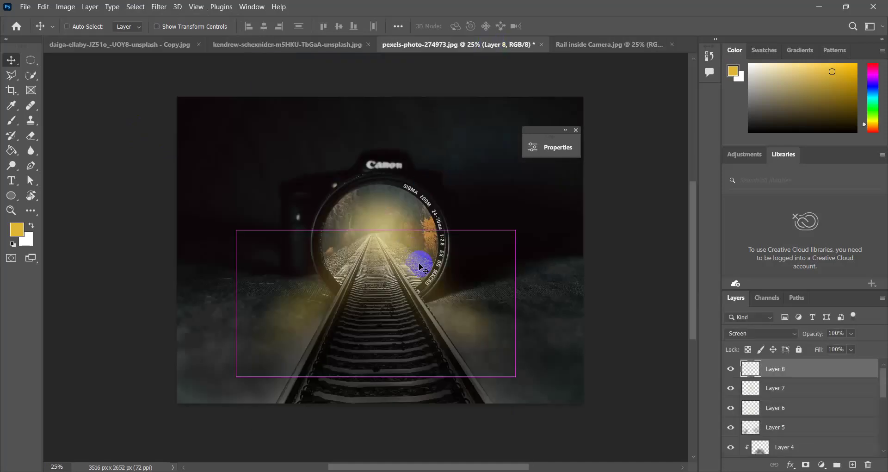
pyautogui.hotkey('ctrl', 'v')
pyautogui.moveTo(428, 270); pyautogui.dragTo(402, 271)
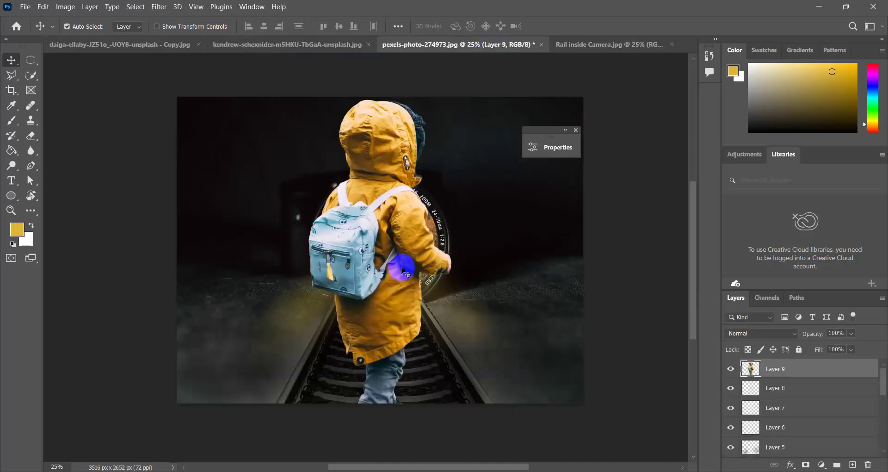
# Step: Scale the child cutout down to about 12% and place it between the rails inside the lens
pyautogui.press('ctrl')
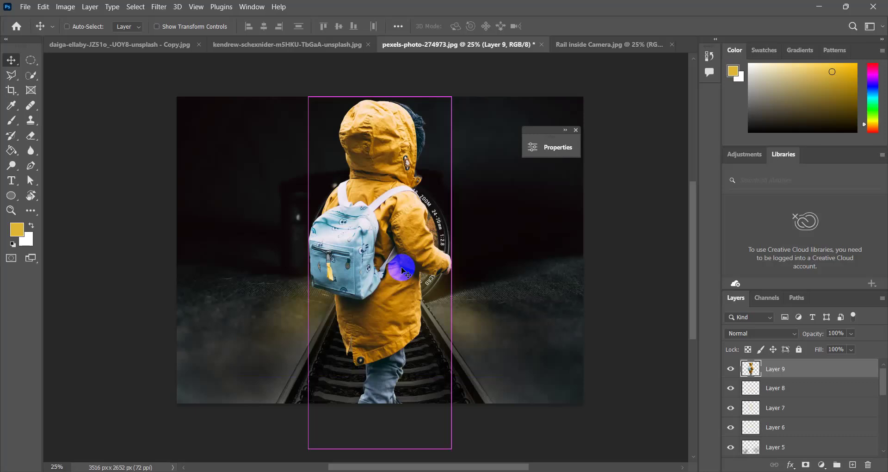
pyautogui.hotkey('ctrl', 't')
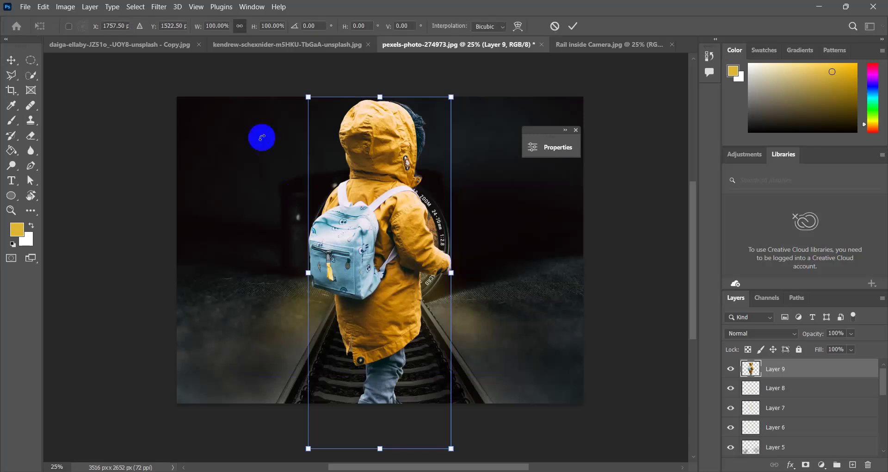
pyautogui.moveTo(307, 97); pyautogui.dragTo(393, 355)
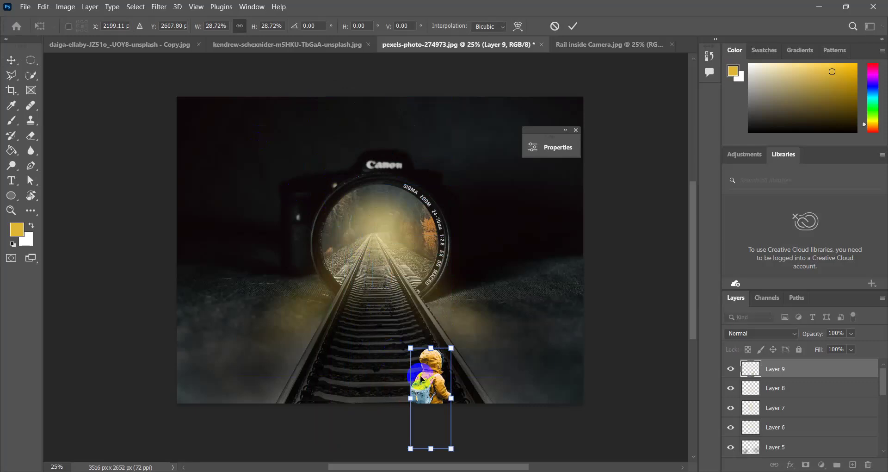
pyautogui.moveTo(435, 387); pyautogui.dragTo(393, 280)
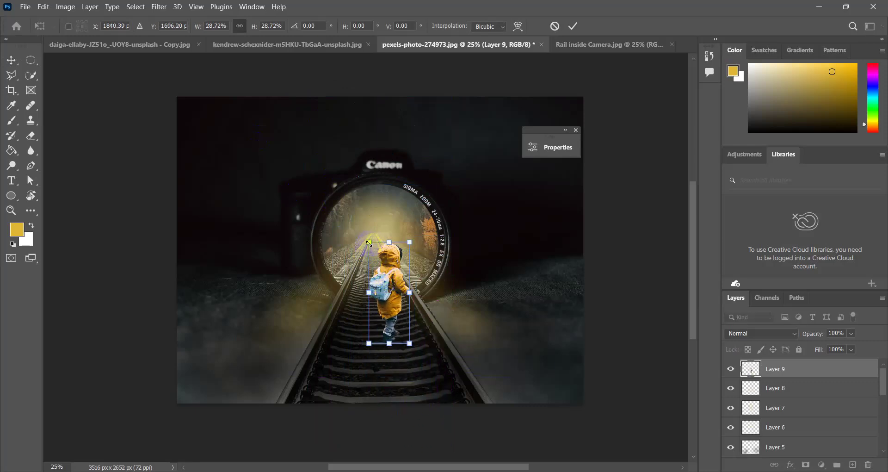
pyautogui.moveTo(370, 241); pyautogui.dragTo(390, 294)
pyautogui.moveTo(402, 324); pyautogui.dragTo(378, 272)
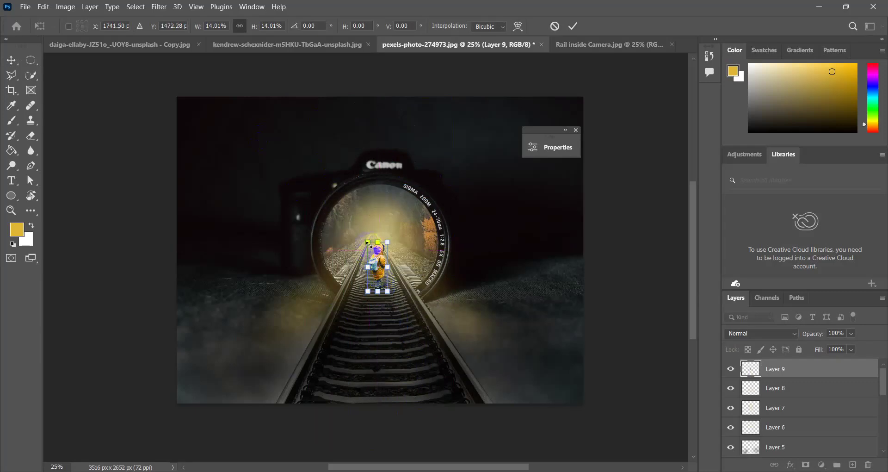
pyautogui.moveTo(367, 243)
pyautogui.mouseDown()
pyautogui.moveTo(375, 267)
pyautogui.moveTo(370, 245)
pyautogui.mouseUp()
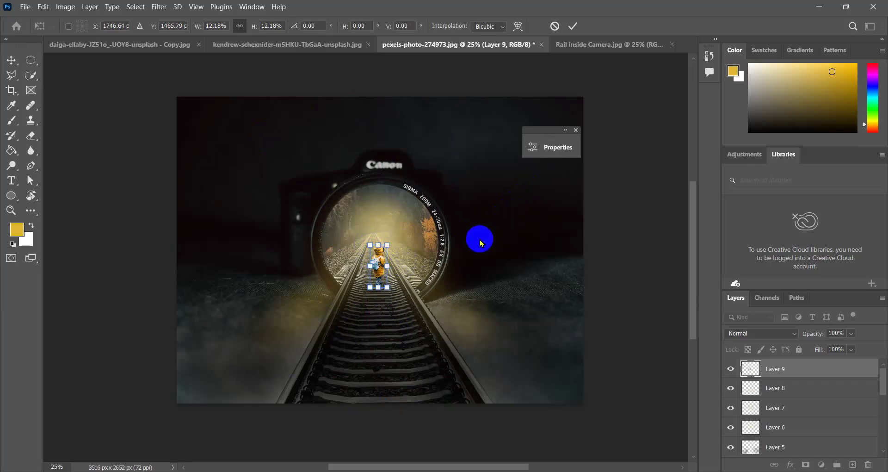
pyautogui.click(574, 26)
# Step: Nudge the child slightly up and to the left to centre the figure between the rails
pyautogui.scroll(3, 410, 271)
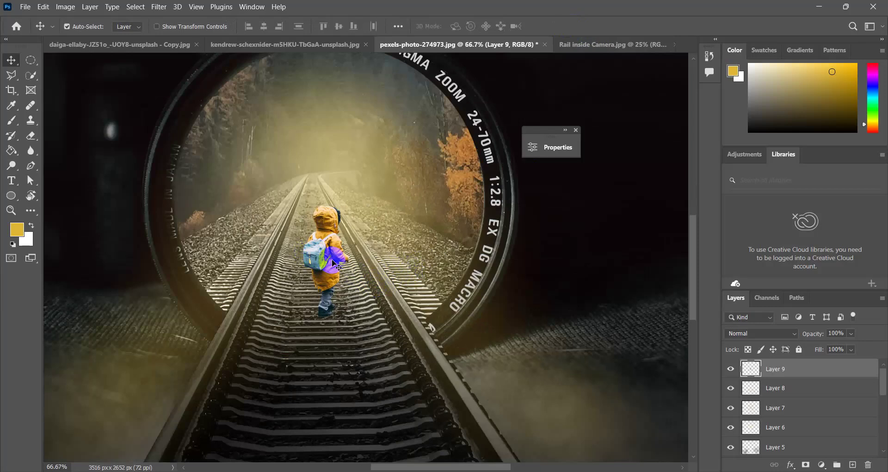
pyautogui.moveTo(329, 262); pyautogui.dragTo(322, 253)
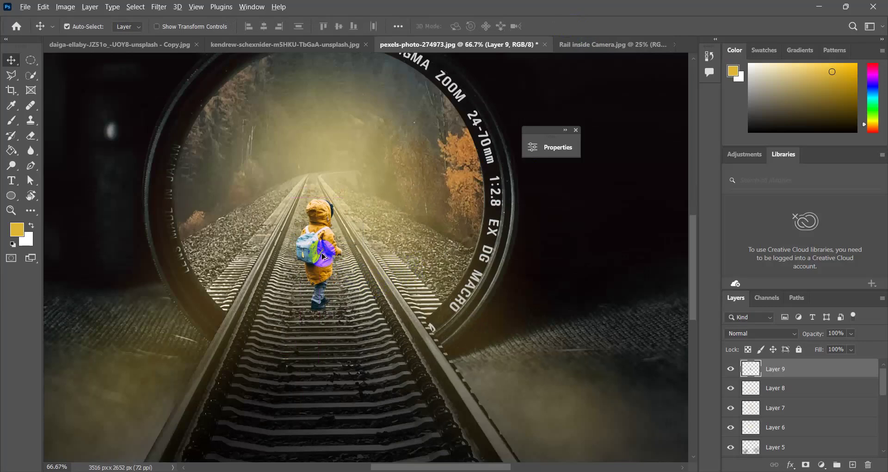
pyautogui.scroll(-3, 322, 254)
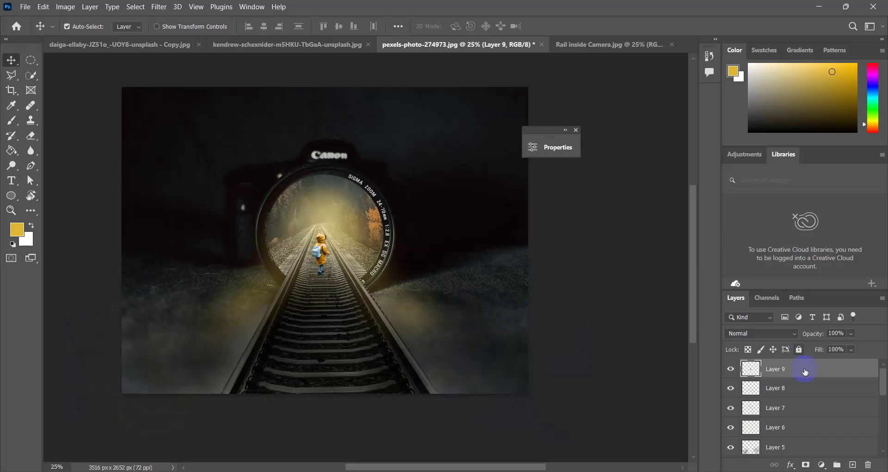
# Step: Add a new layer above the child and brush faint black over the shoes with an 80-pixel brush at 9% opacity
pyautogui.moveTo(787, 363)
pyautogui.mouseDown()
pyautogui.moveTo(524, 348)
pyautogui.moveTo(670, 378)
pyautogui.moveTo(800, 364)
pyautogui.mouseUp()
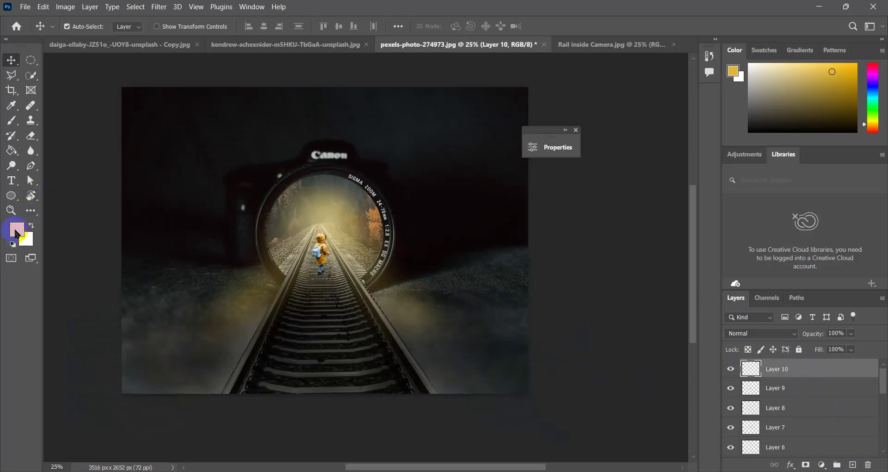
pyautogui.click(13, 244)
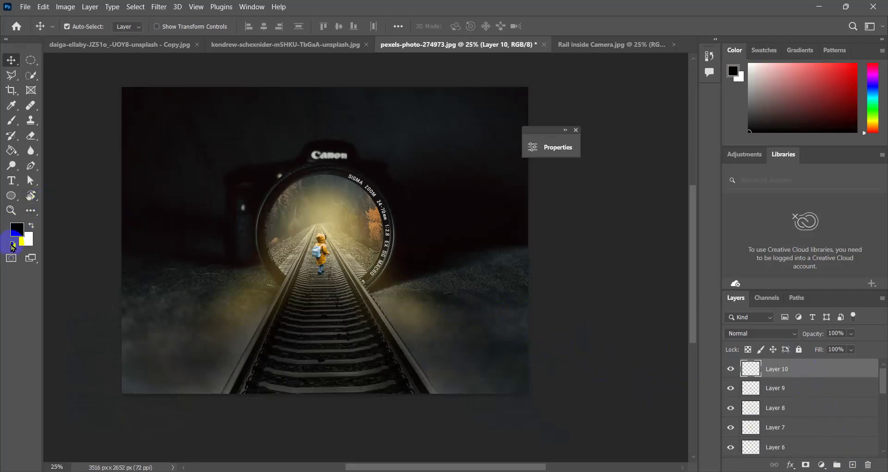
pyautogui.click(12, 122)
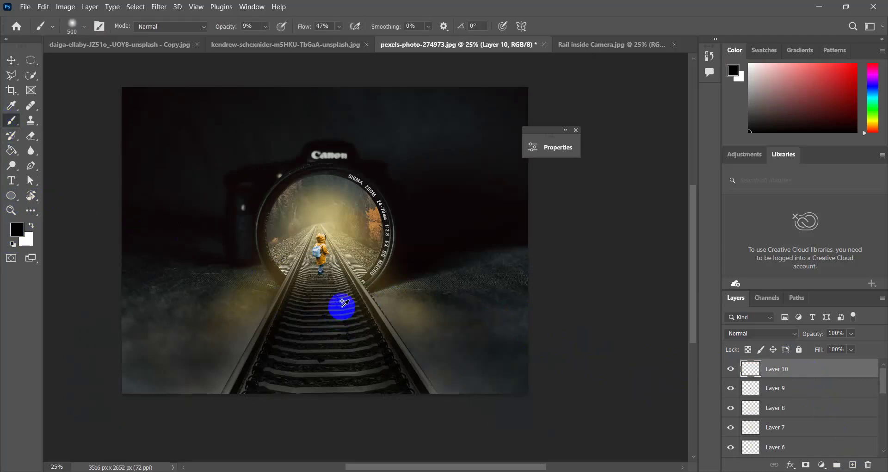
pyautogui.scroll(5, 341, 303)
pyautogui.moveTo(232, 222); pyautogui.dragTo(407, 353)
pyautogui.press('[')
pyautogui.press('[')
pyautogui.press('[')
pyautogui.press('[')
pyautogui.press('[')
pyautogui.press('[')
pyautogui.press('[')
pyautogui.press('[')
pyautogui.press('[')
pyautogui.press('[')
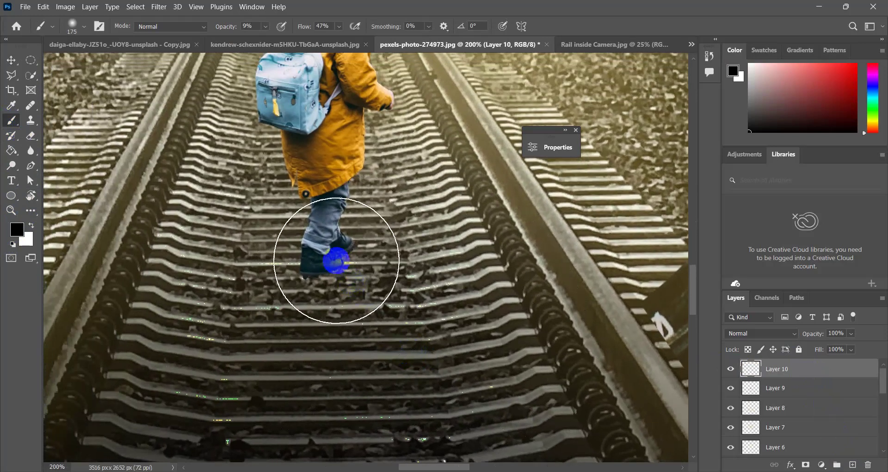
pyautogui.moveTo(320, 261)
pyautogui.mouseDown()
pyautogui.moveTo(348, 263)
pyautogui.moveTo(298, 258)
pyautogui.moveTo(455, 257)
pyautogui.moveTo(319, 254)
pyautogui.mouseUp()
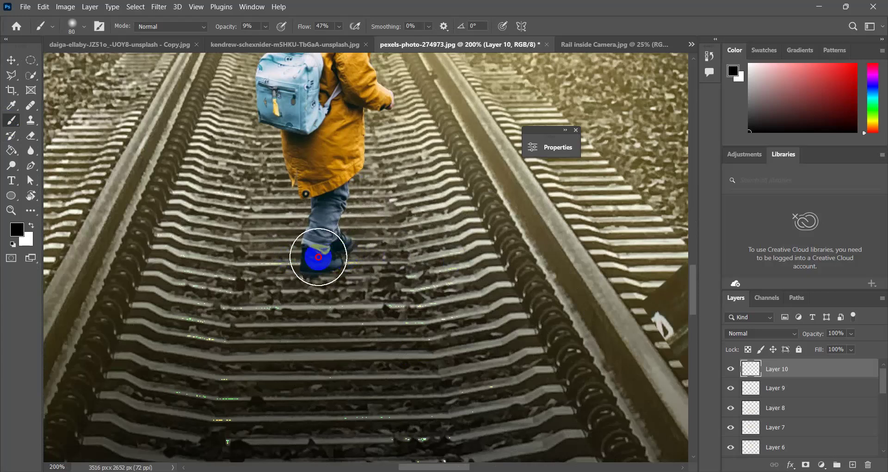
# Step: Raise the brush opacity to 28% and paint a black contact shadow around the child's feet
pyautogui.click(266, 27)
pyautogui.moveTo(274, 45); pyautogui.dragTo(279, 45)
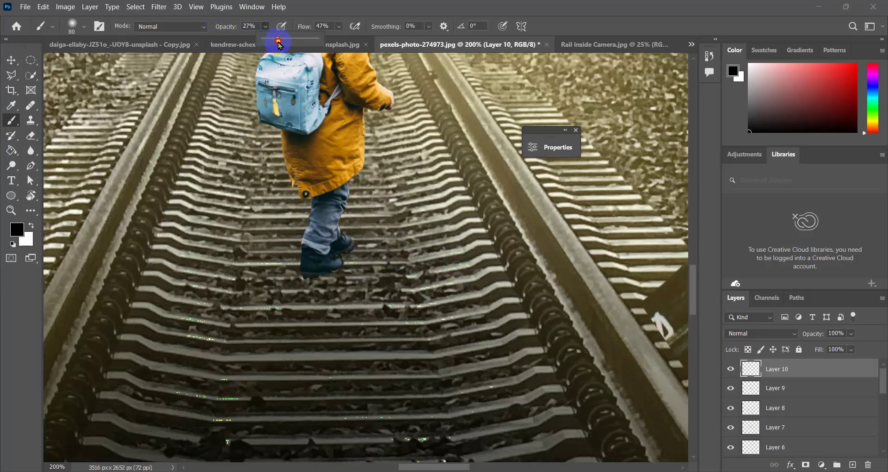
pyautogui.moveTo(323, 261)
pyautogui.mouseDown()
pyautogui.moveTo(290, 255)
pyautogui.moveTo(379, 248)
pyautogui.moveTo(285, 252)
pyautogui.moveTo(421, 260)
pyautogui.moveTo(294, 265)
pyautogui.moveTo(343, 255)
pyautogui.moveTo(279, 254)
pyautogui.mouseUp()
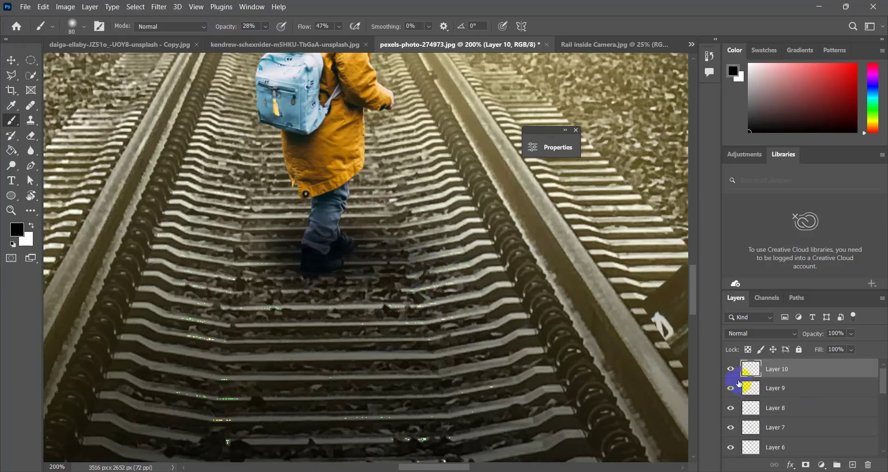
# Step: Move the shadow layer below the child's layer and extend the shadow on the sleepers beside the feet
pyautogui.click(732, 370)
pyautogui.click(732, 369)
pyautogui.moveTo(804, 374); pyautogui.dragTo(800, 400)
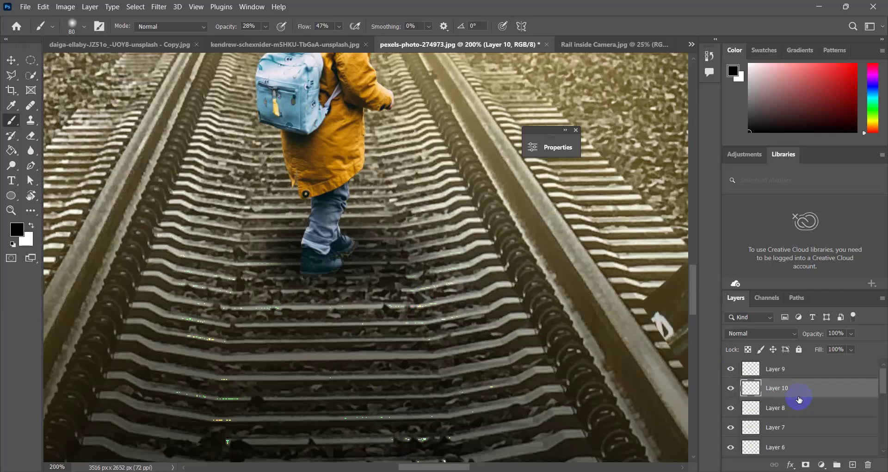
pyautogui.moveTo(366, 275); pyautogui.dragTo(407, 250)
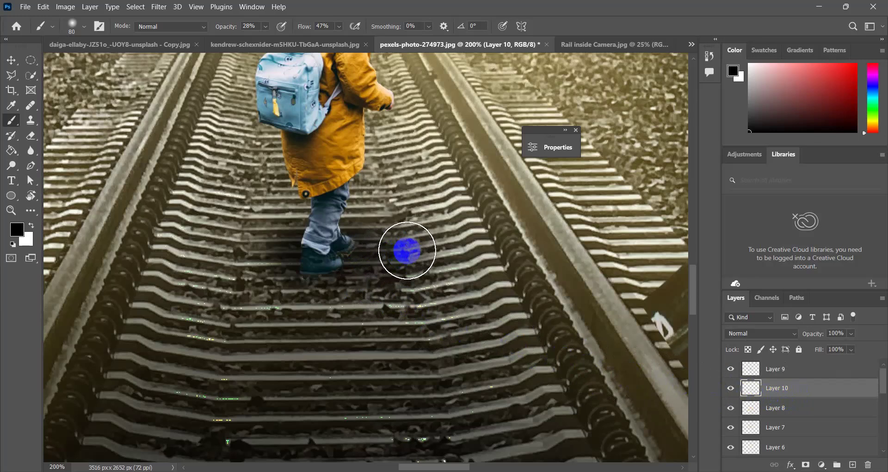
# Step: Compare the composite with and without the shadow layer and the child layer
pyautogui.scroll(-5, 407, 250)
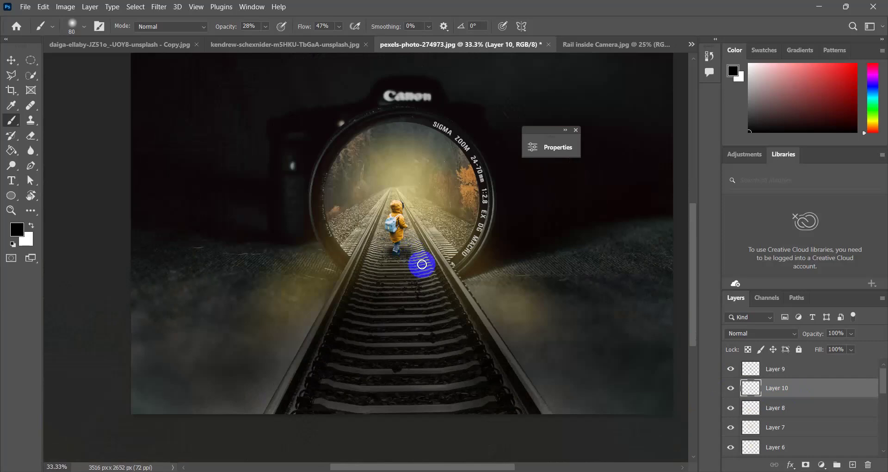
pyautogui.moveTo(426, 272); pyautogui.dragTo(410, 255)
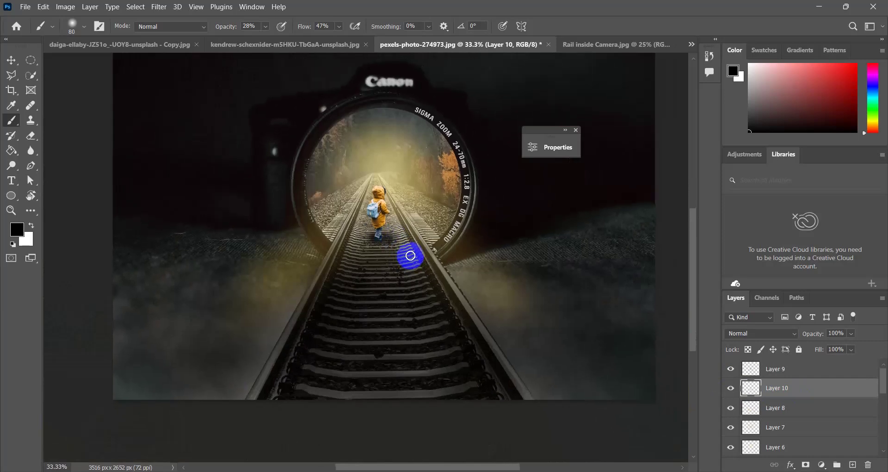
pyautogui.moveTo(410, 255); pyautogui.dragTo(387, 207)
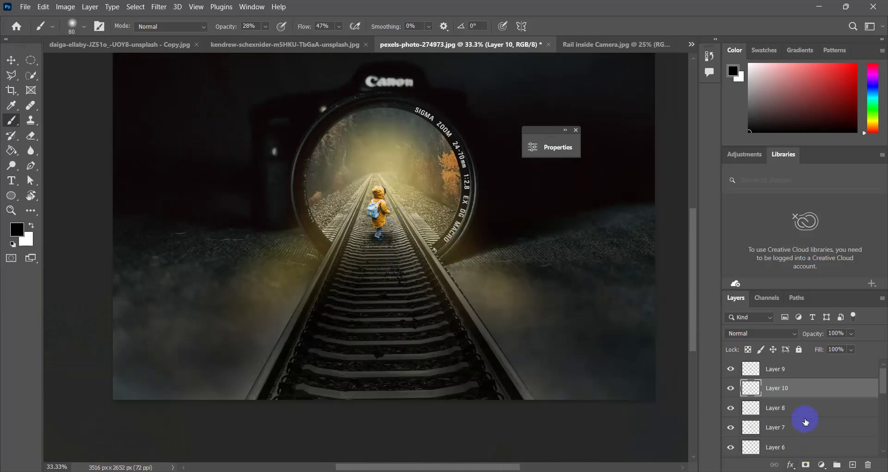
pyautogui.click(734, 390)
pyautogui.click(733, 391)
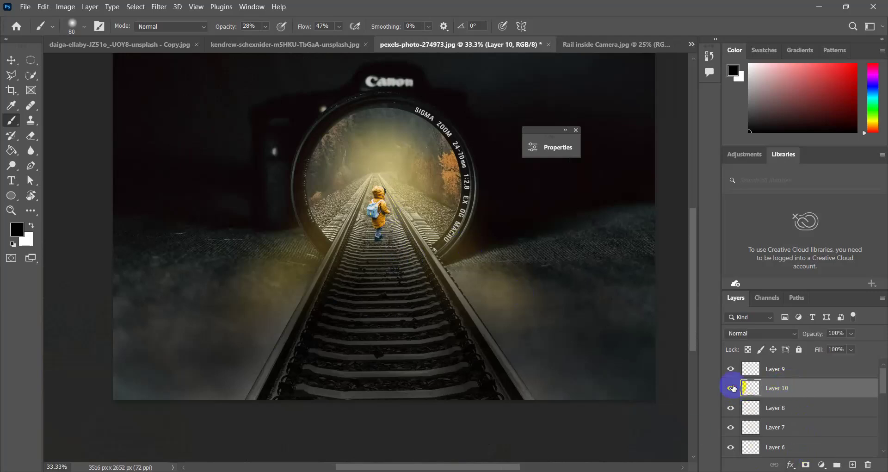
pyautogui.click(729, 372)
pyautogui.click(731, 370)
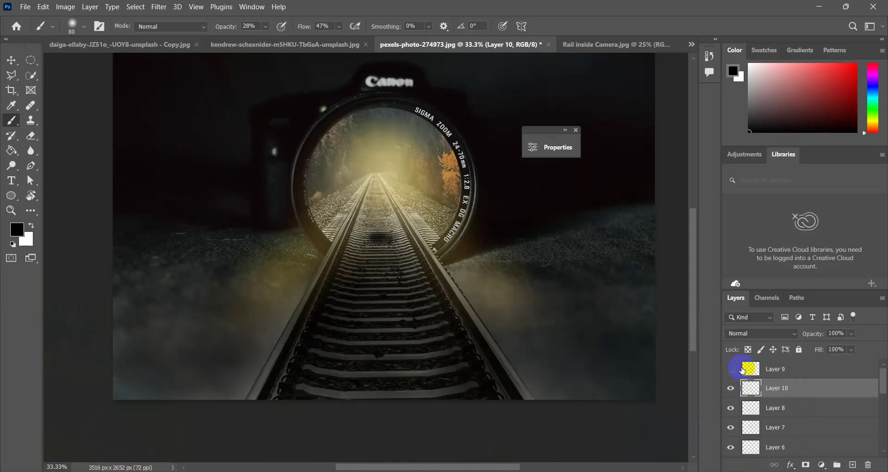
# Step: Duplicate the child layer, flip the copy vertically and place it directly beneath the feet as a cast shadow base
pyautogui.click(813, 376)
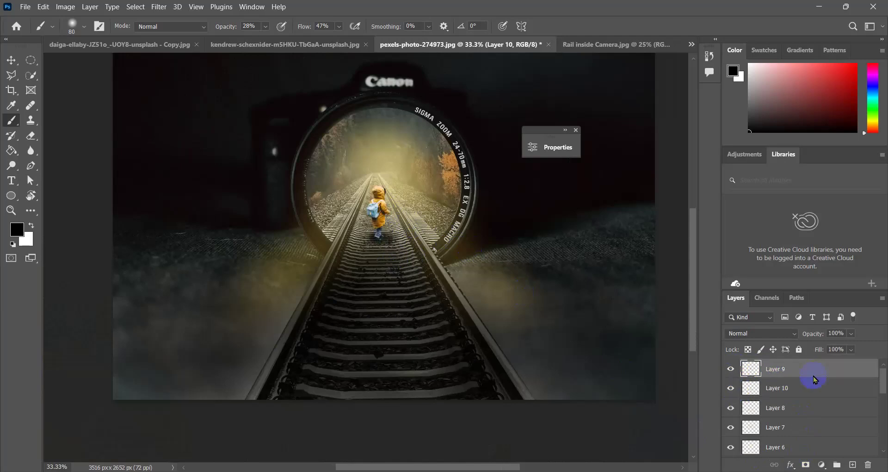
pyautogui.hotkey('ctrl', 'j')
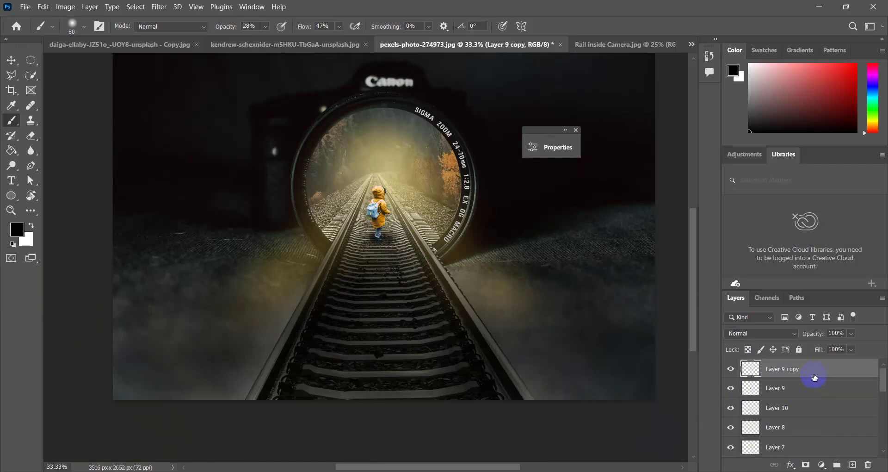
pyautogui.hotkey('ctrl', 't')
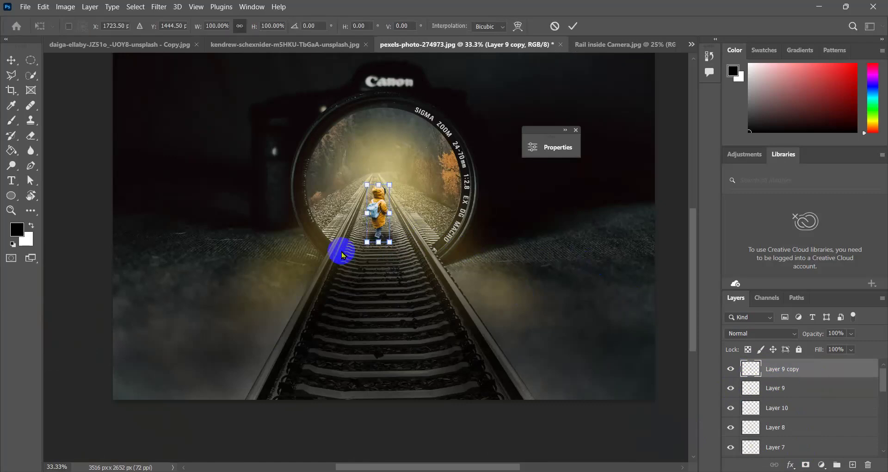
pyautogui.rightClick(383, 214)
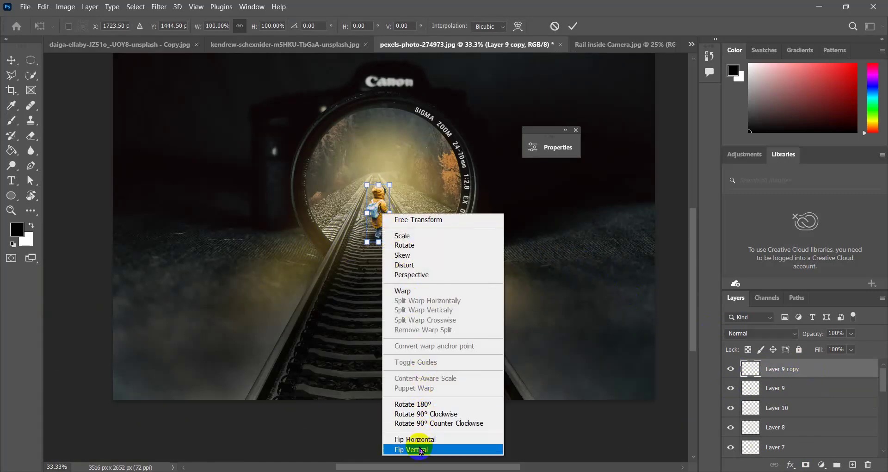
pyautogui.click(420, 449)
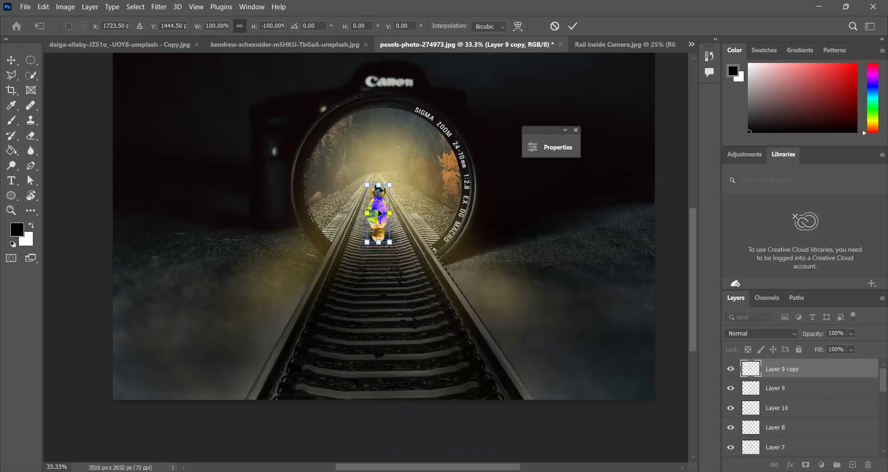
pyautogui.moveTo(379, 212); pyautogui.dragTo(383, 268)
pyautogui.scroll(5, 382, 266)
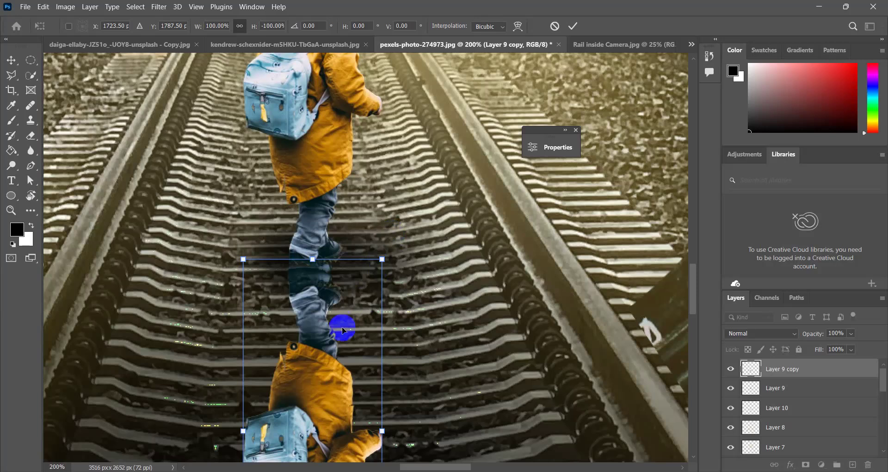
pyautogui.moveTo(315, 323)
pyautogui.mouseDown()
pyautogui.moveTo(315, 341)
pyautogui.moveTo(317, 331)
pyautogui.mouseUp()
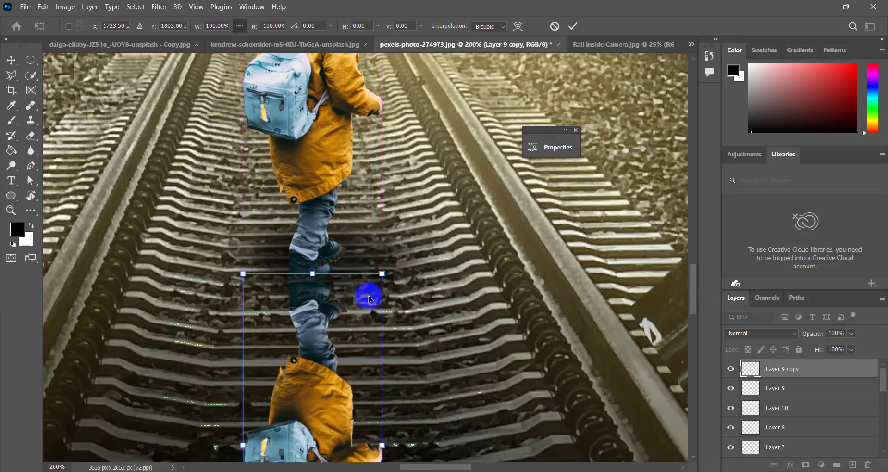
# Step: Distort the flipped copy so its far end widens and stretches down the tracks, and apply the transformation
pyautogui.scroll(-2, 462, 254)
pyautogui.scroll(-1, 461, 254)
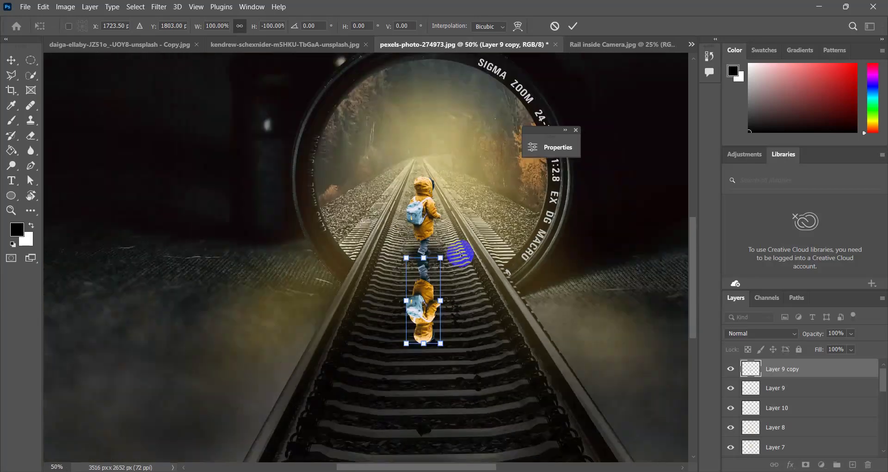
pyautogui.scroll(-1, 461, 253)
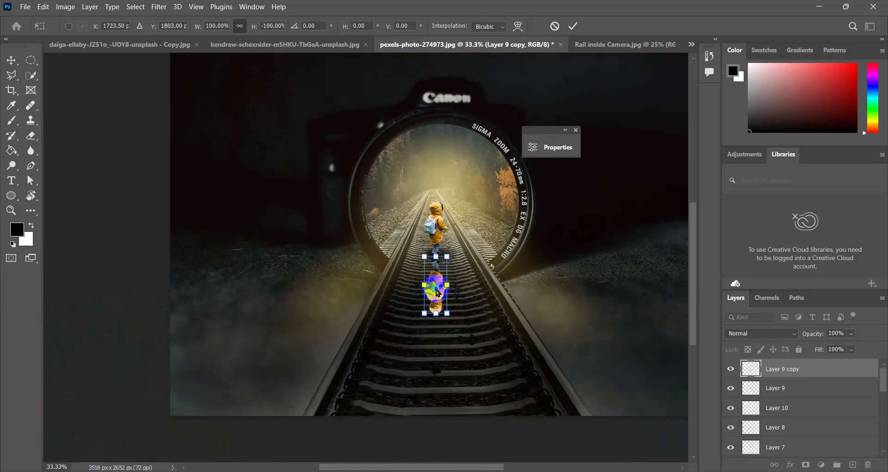
pyautogui.rightClick(437, 292)
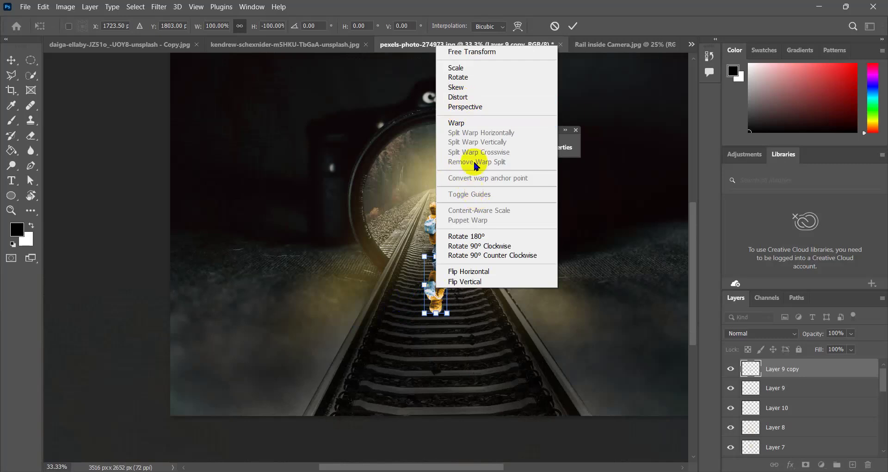
pyautogui.click(467, 98)
pyautogui.moveTo(447, 313); pyautogui.dragTo(432, 329)
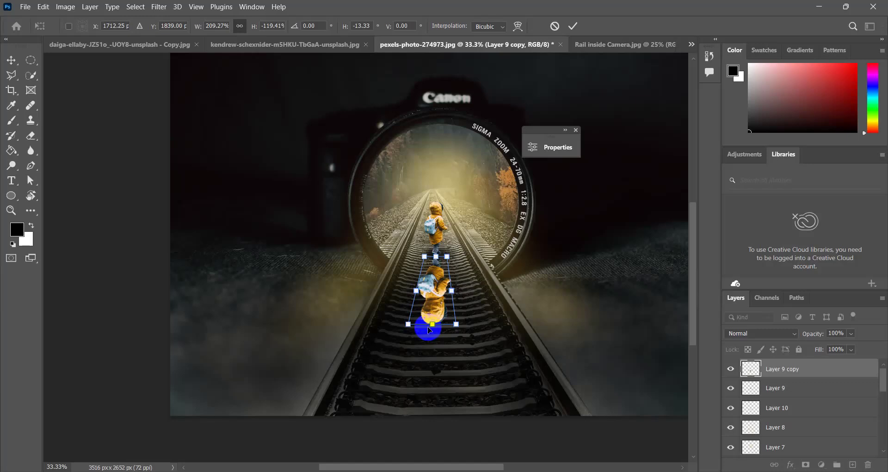
pyautogui.click(573, 26)
pyautogui.press('b')
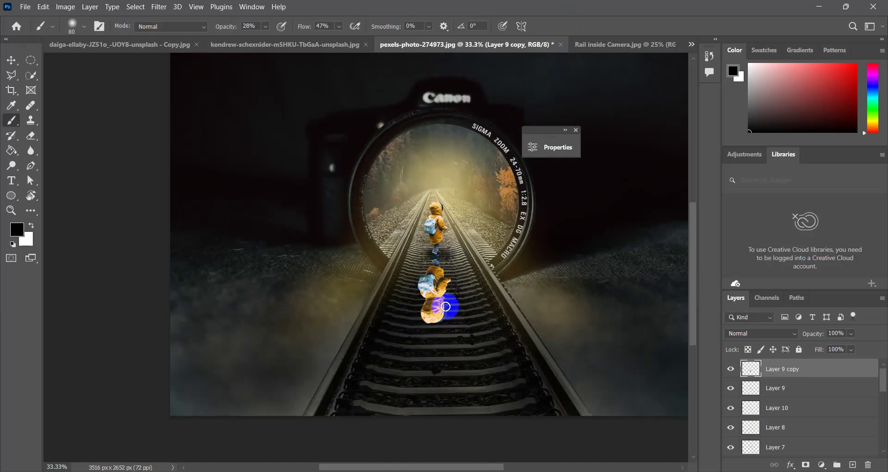
# Step: Fill the flipped child copy on the tracks with 50% gray in Normal mode at 100% opacity, preserving transparency
pyautogui.hotkey('shift', 'F5')
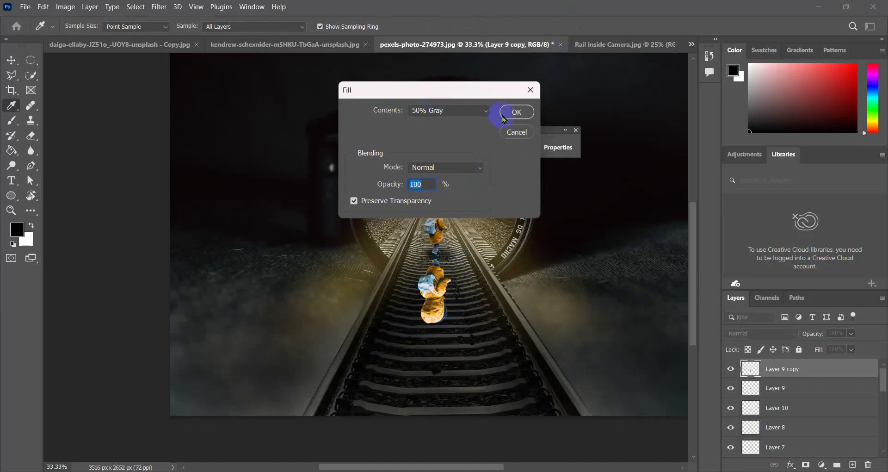
pyautogui.click(484, 110)
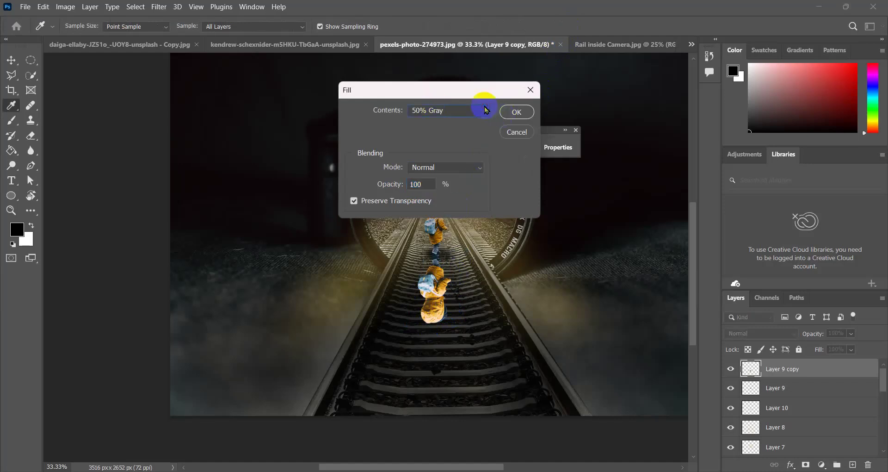
pyautogui.click(485, 109)
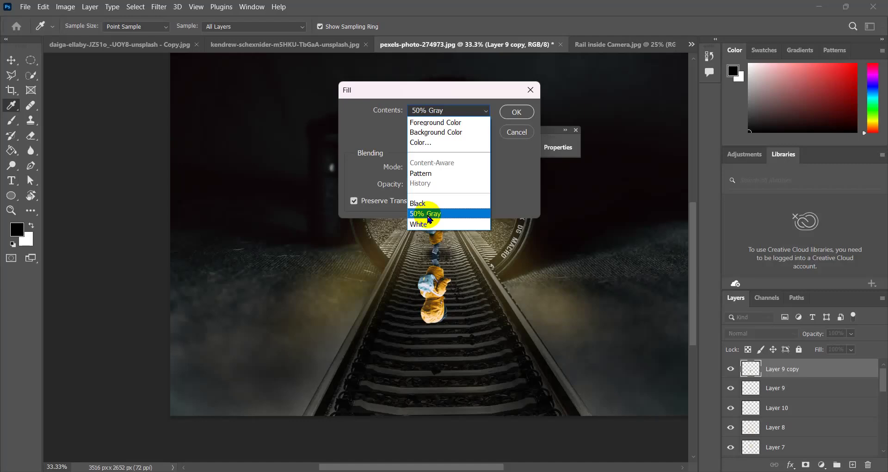
pyautogui.click(429, 214)
pyautogui.click(519, 112)
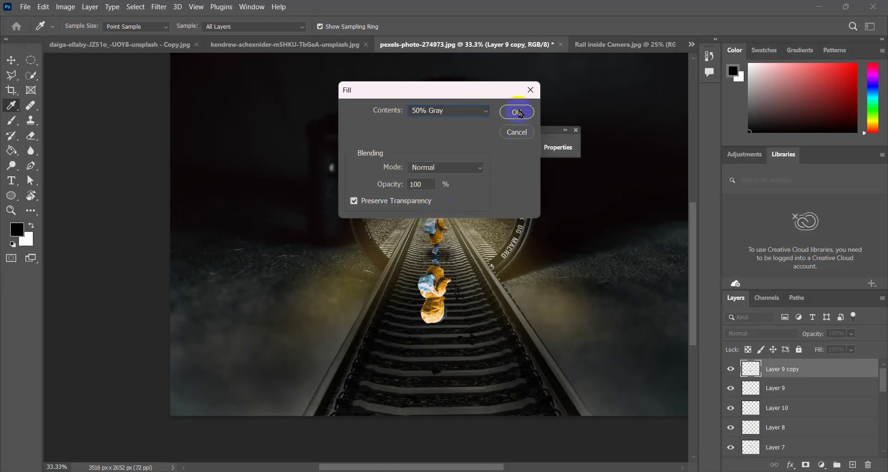
pyautogui.click(519, 112)
pyautogui.press('b')
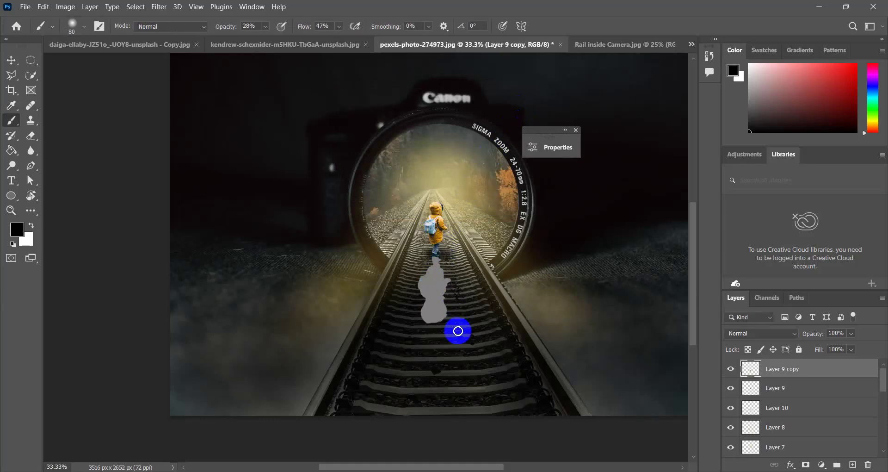
pyautogui.moveTo(460, 323); pyautogui.dragTo(462, 320)
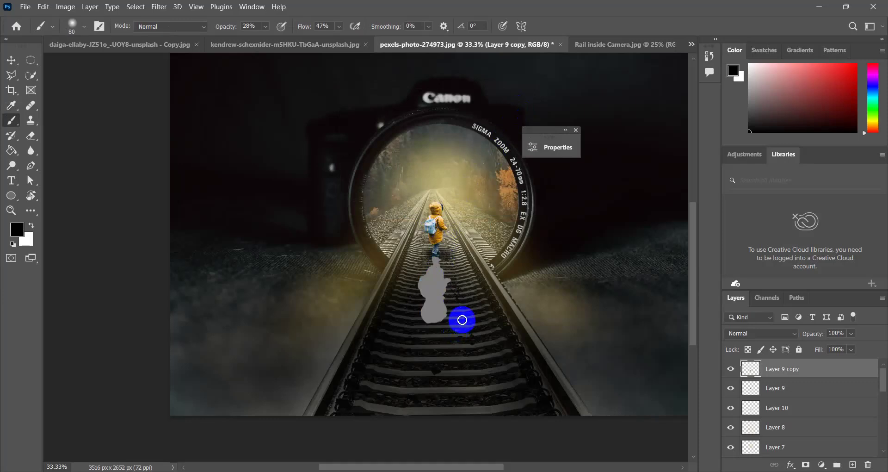
# Step: Set the gray shadow layer's blend mode to Multiply and reduce its opacity to 55%
pyautogui.click(795, 331)
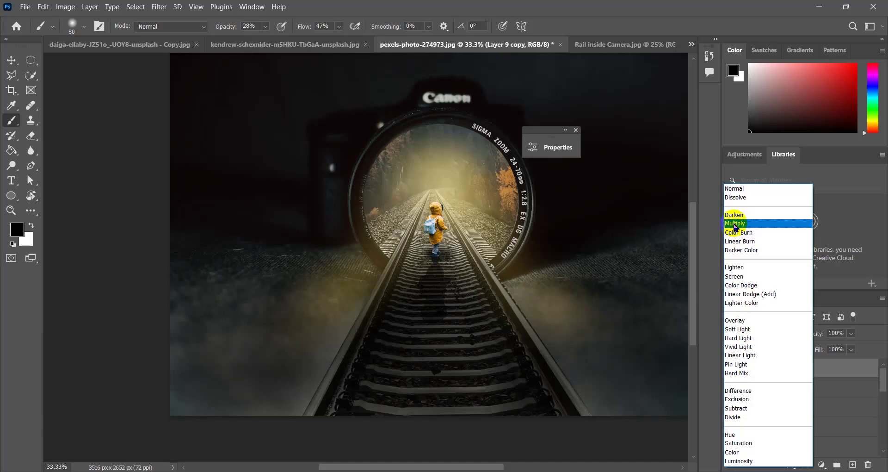
pyautogui.click(735, 224)
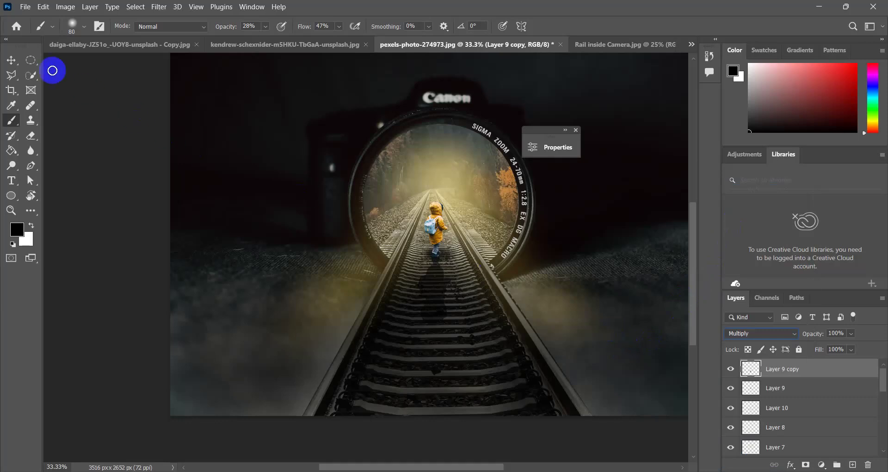
pyautogui.click(10, 60)
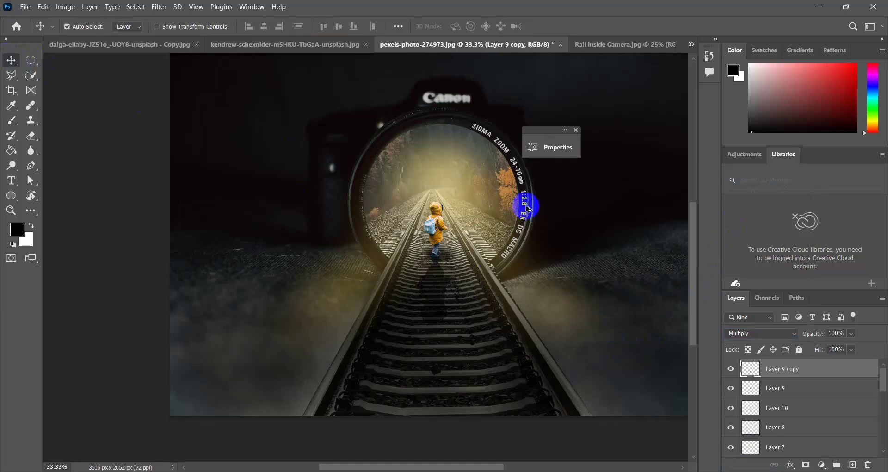
pyautogui.scroll(-2, 527, 208)
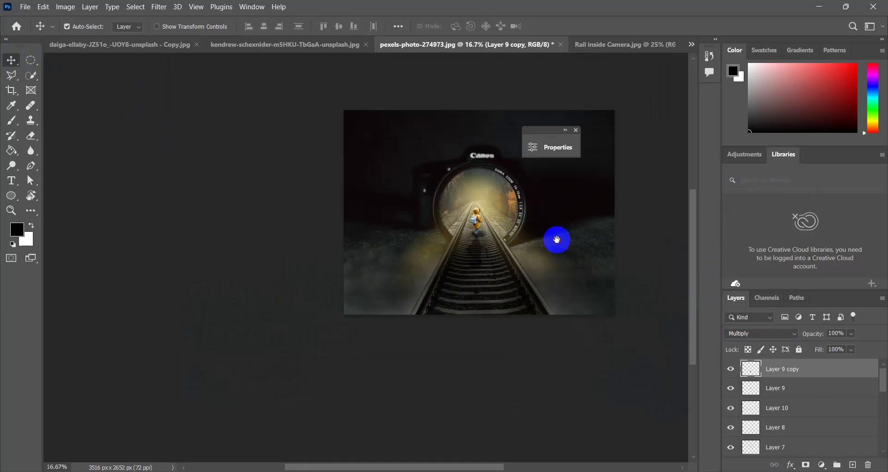
pyautogui.moveTo(638, 220); pyautogui.dragTo(552, 248)
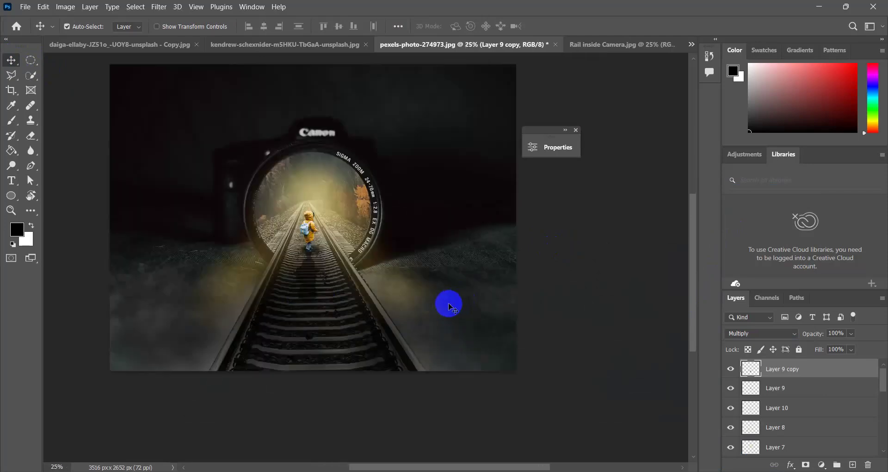
pyautogui.scroll(1, 451, 305)
pyautogui.scroll(-1, 437, 283)
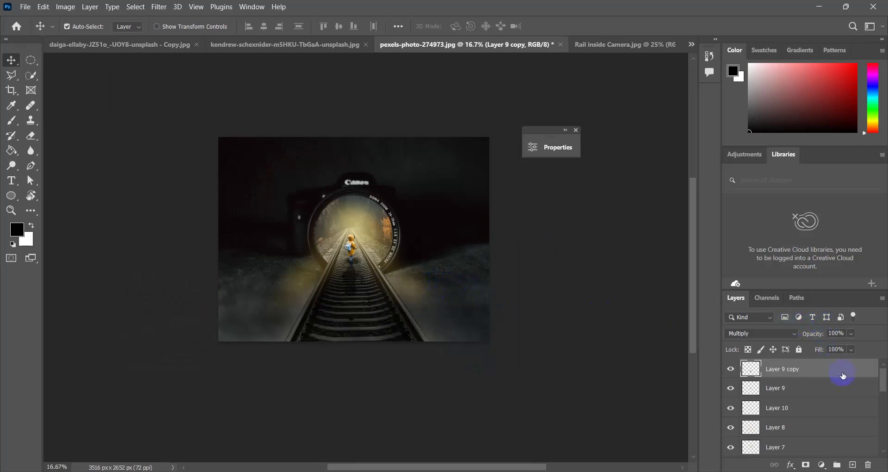
pyautogui.click(851, 334)
pyautogui.moveTo(862, 347); pyautogui.dragTo(841, 348)
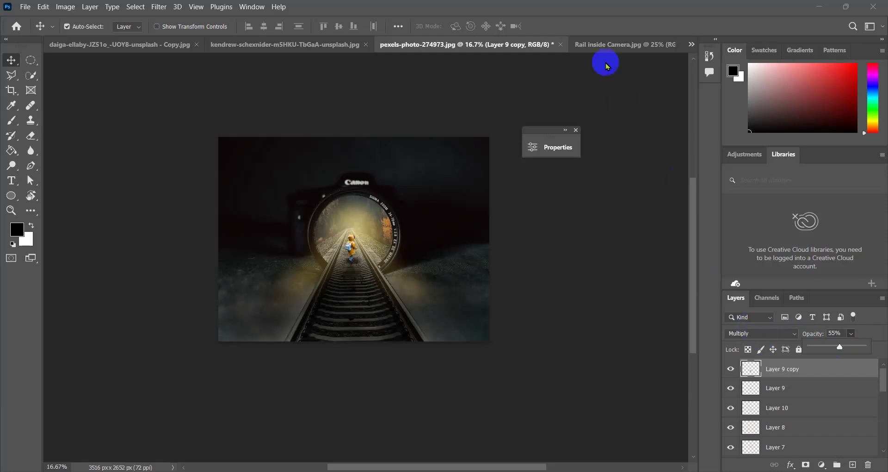
# Step: Compare the composite with the finished reference image Rail inside Camera.jpg and return to pexels-photo-274973.jpg
pyautogui.click(601, 45)
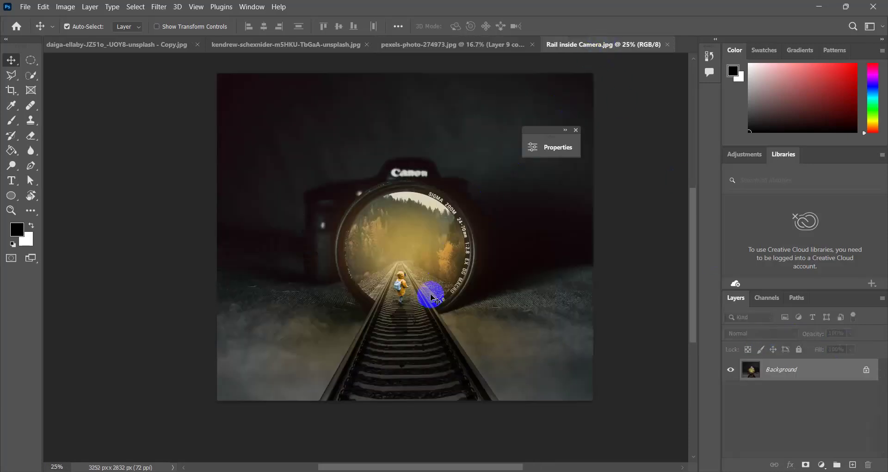
pyautogui.scroll(-3, 429, 294)
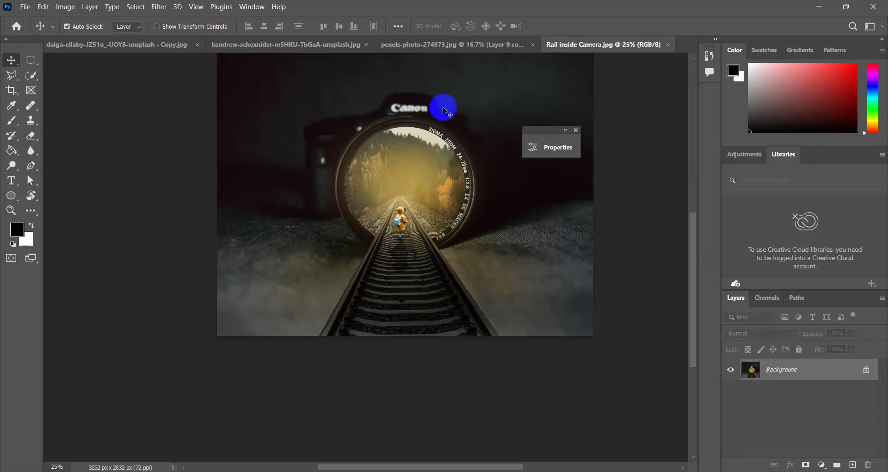
pyautogui.click(448, 45)
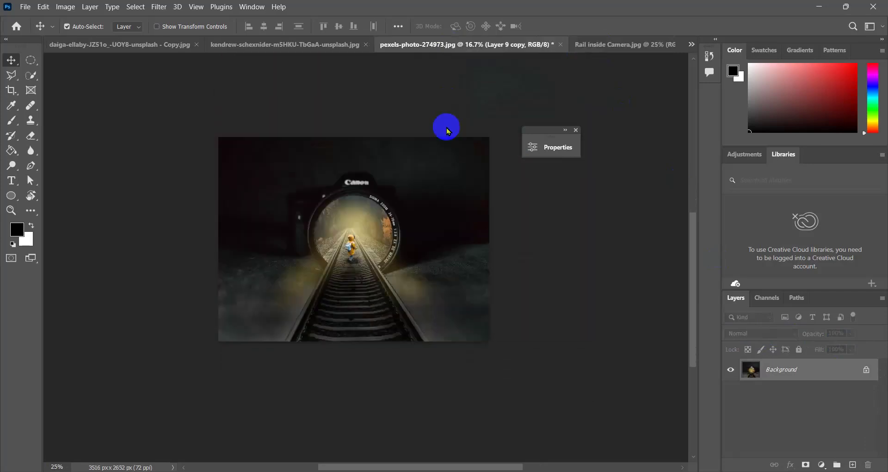